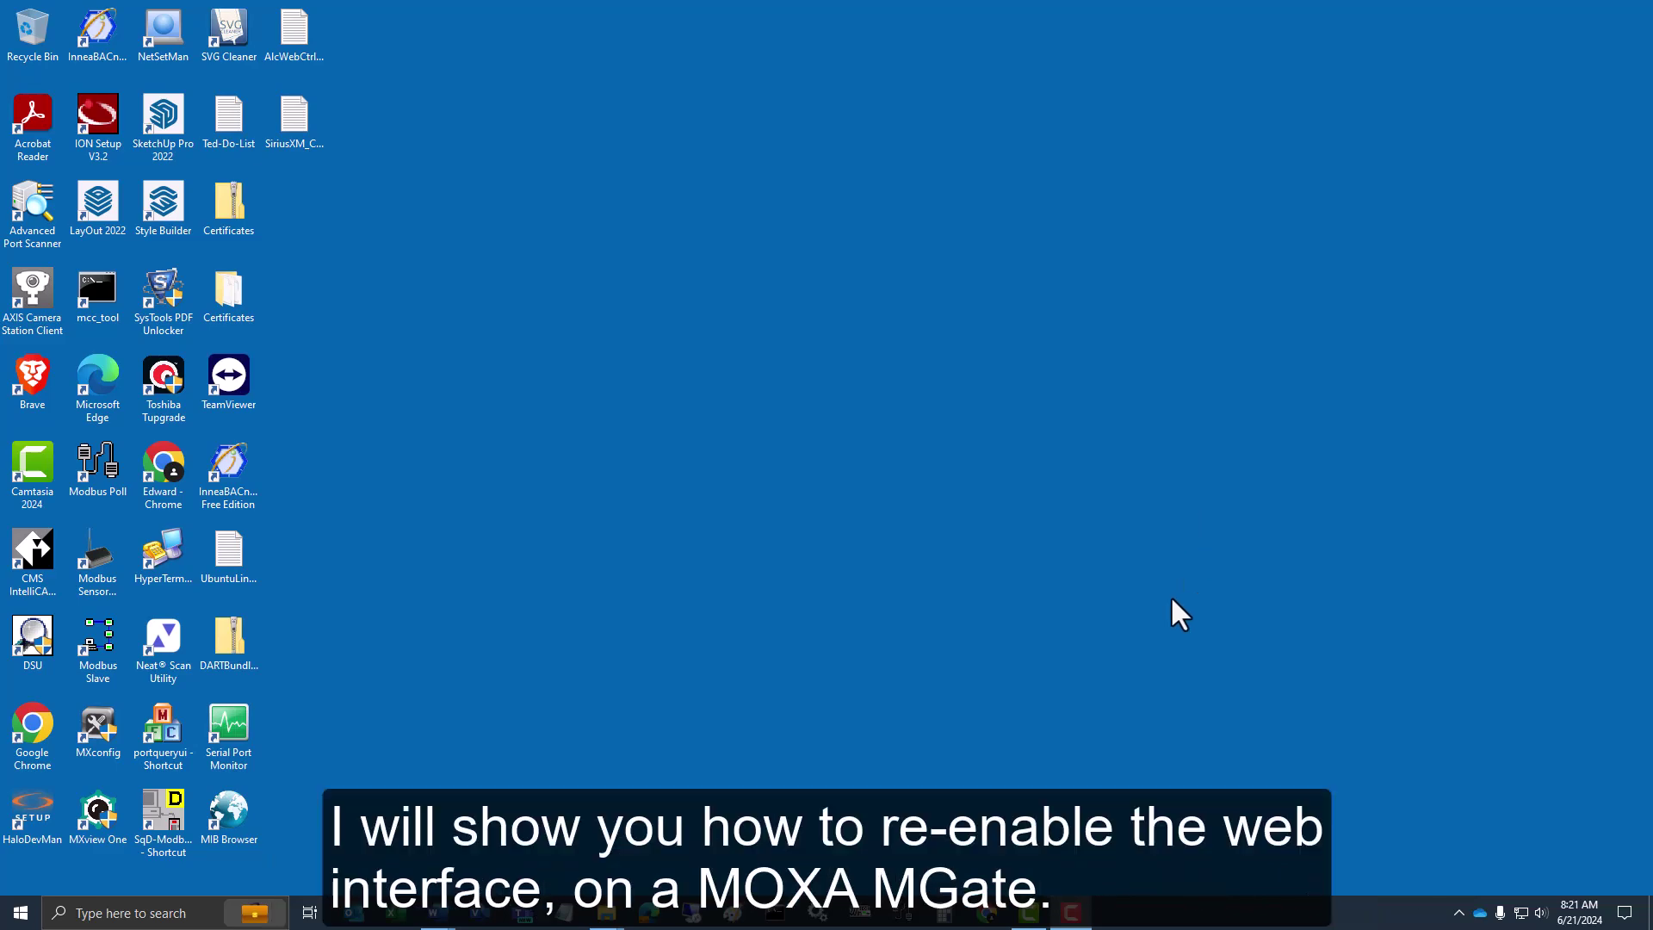
Step: Load the gateway's login page at 192.168.1.228 in a new Chrome window
click(986, 913)
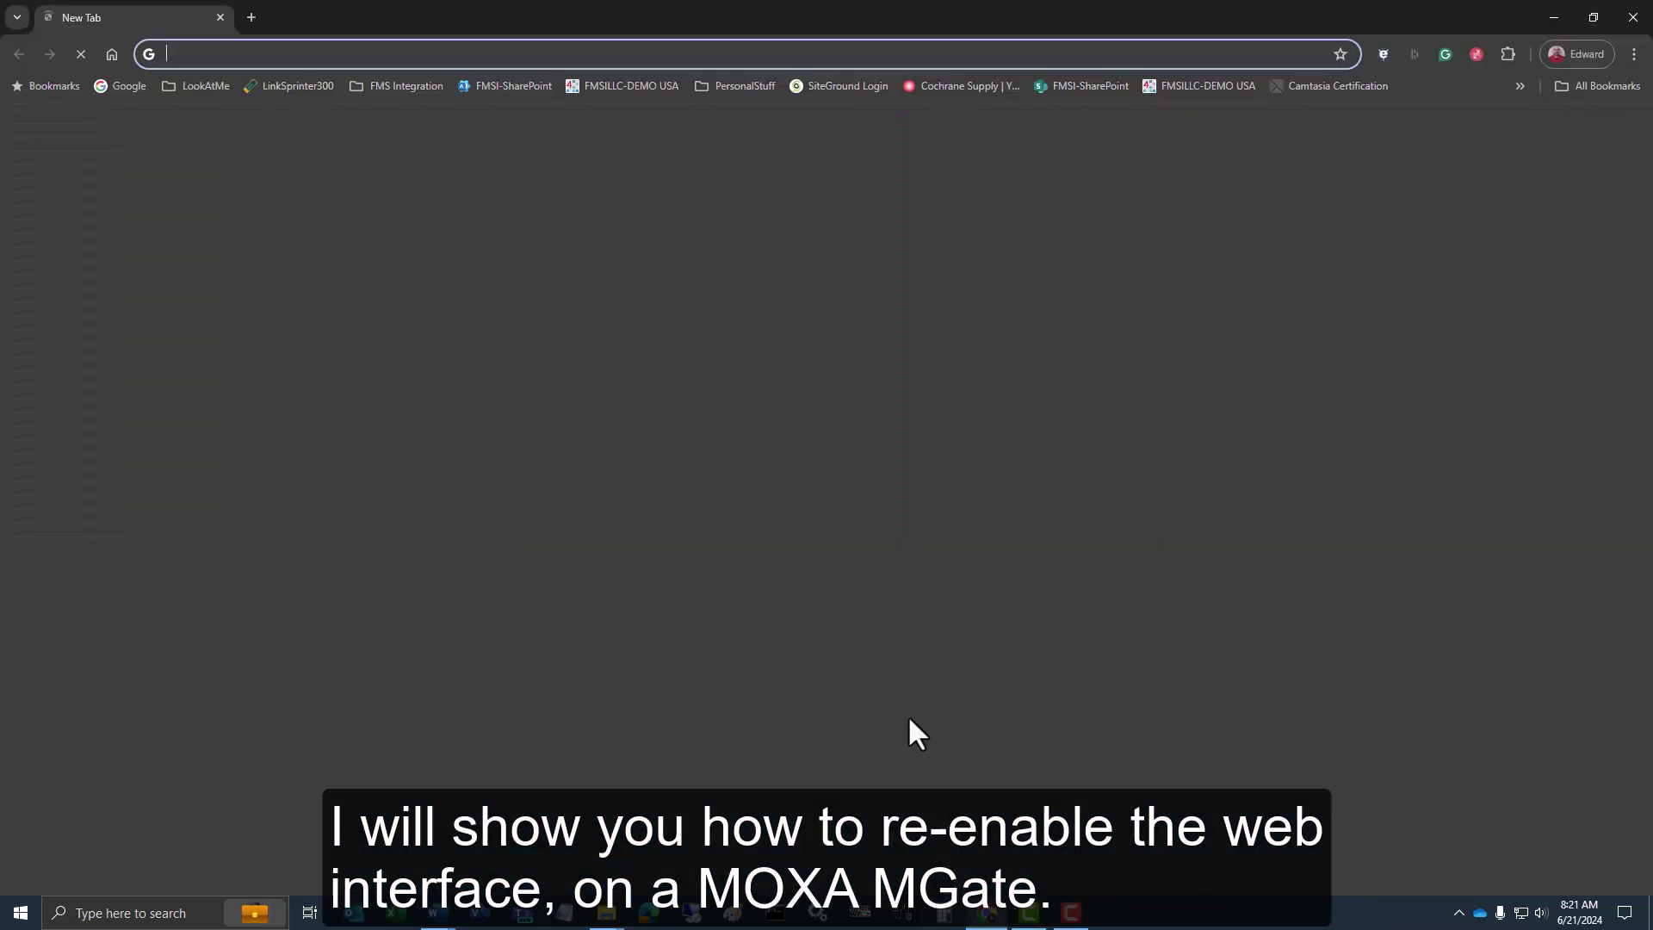
text(192.168.1.19)
key(Delete)
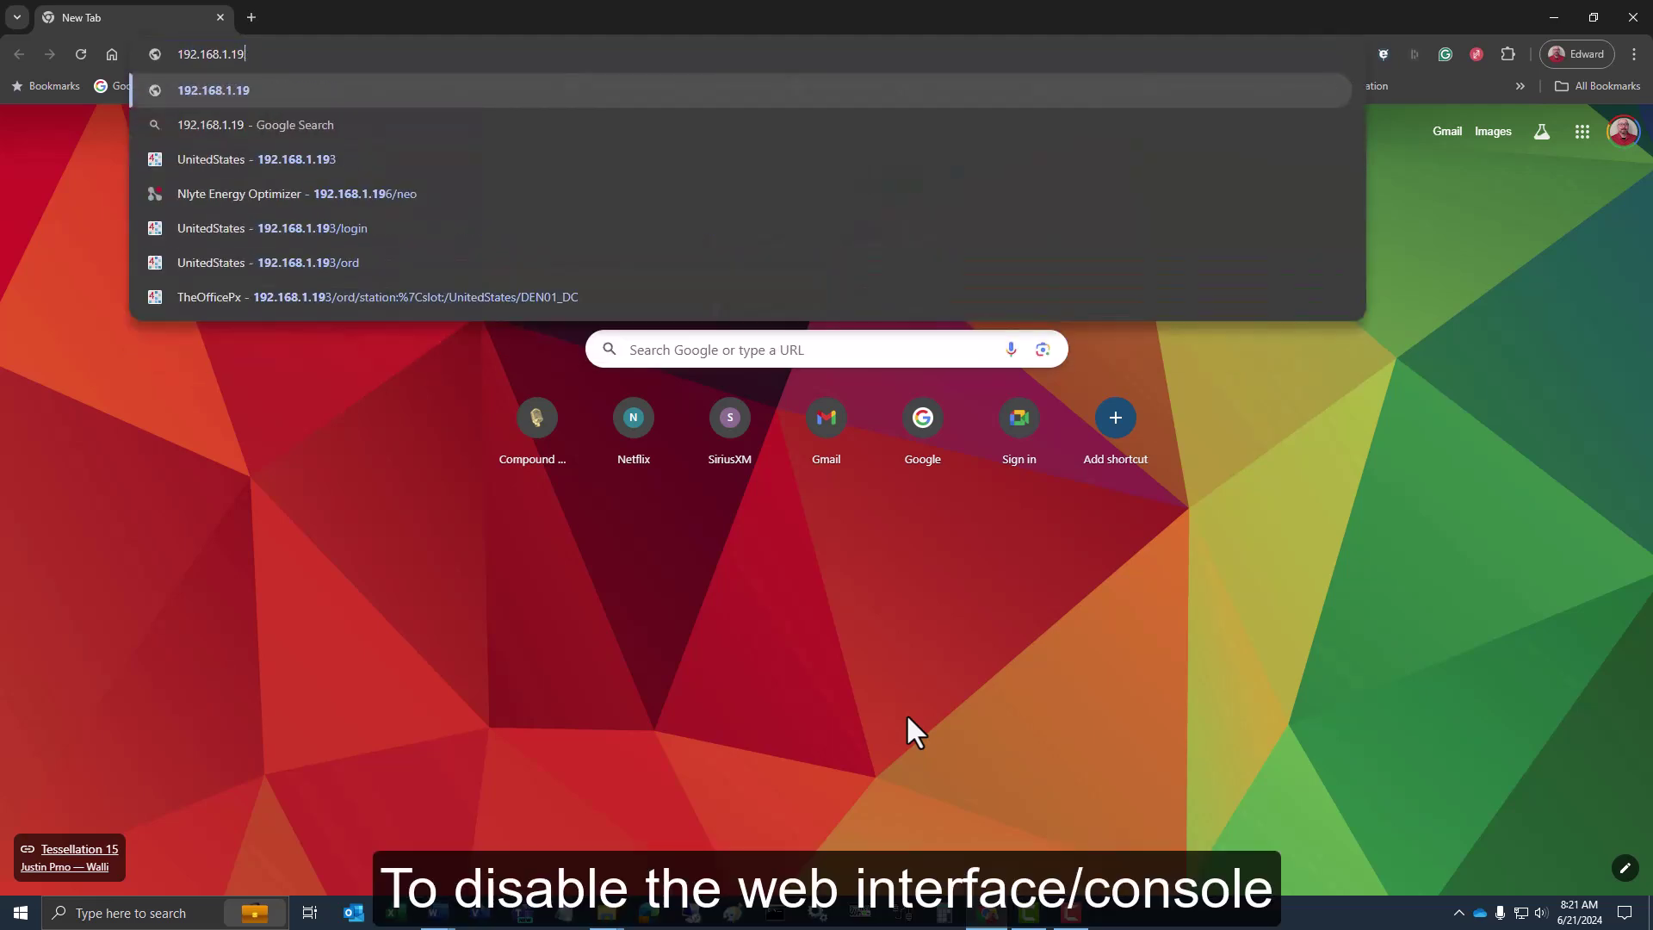
key(BackSpace)
key(BackSpace)
text(228)
key(Return)
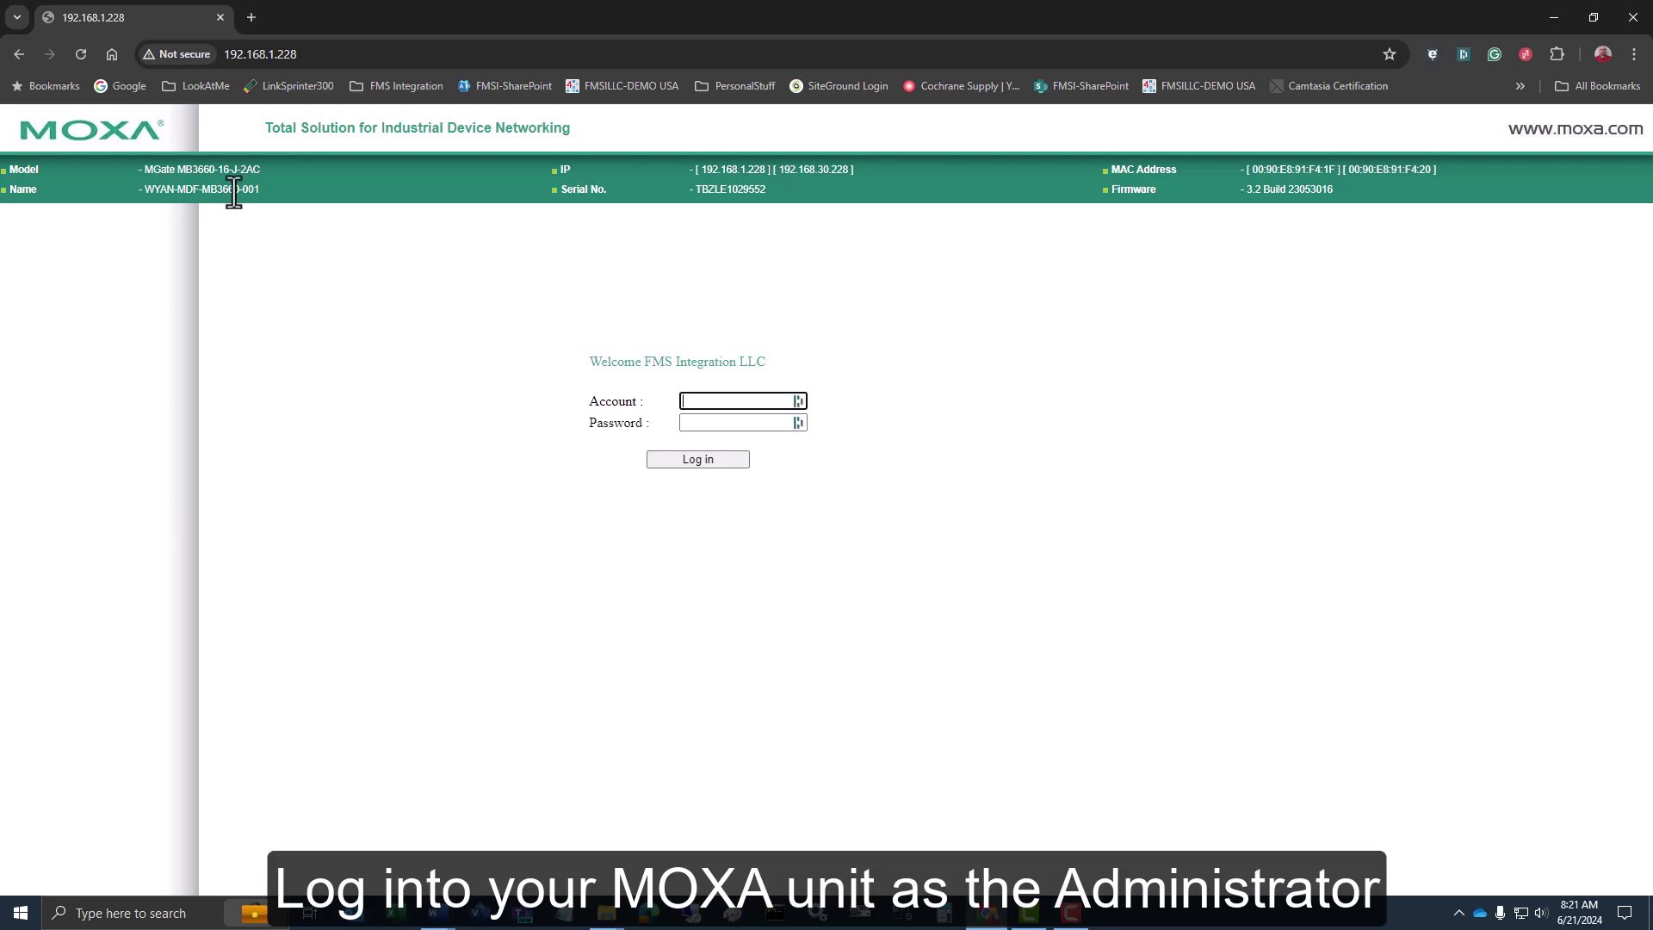
Step: Log in with the saved administrator credentials and go to the Home overview
click(718, 401)
click(781, 485)
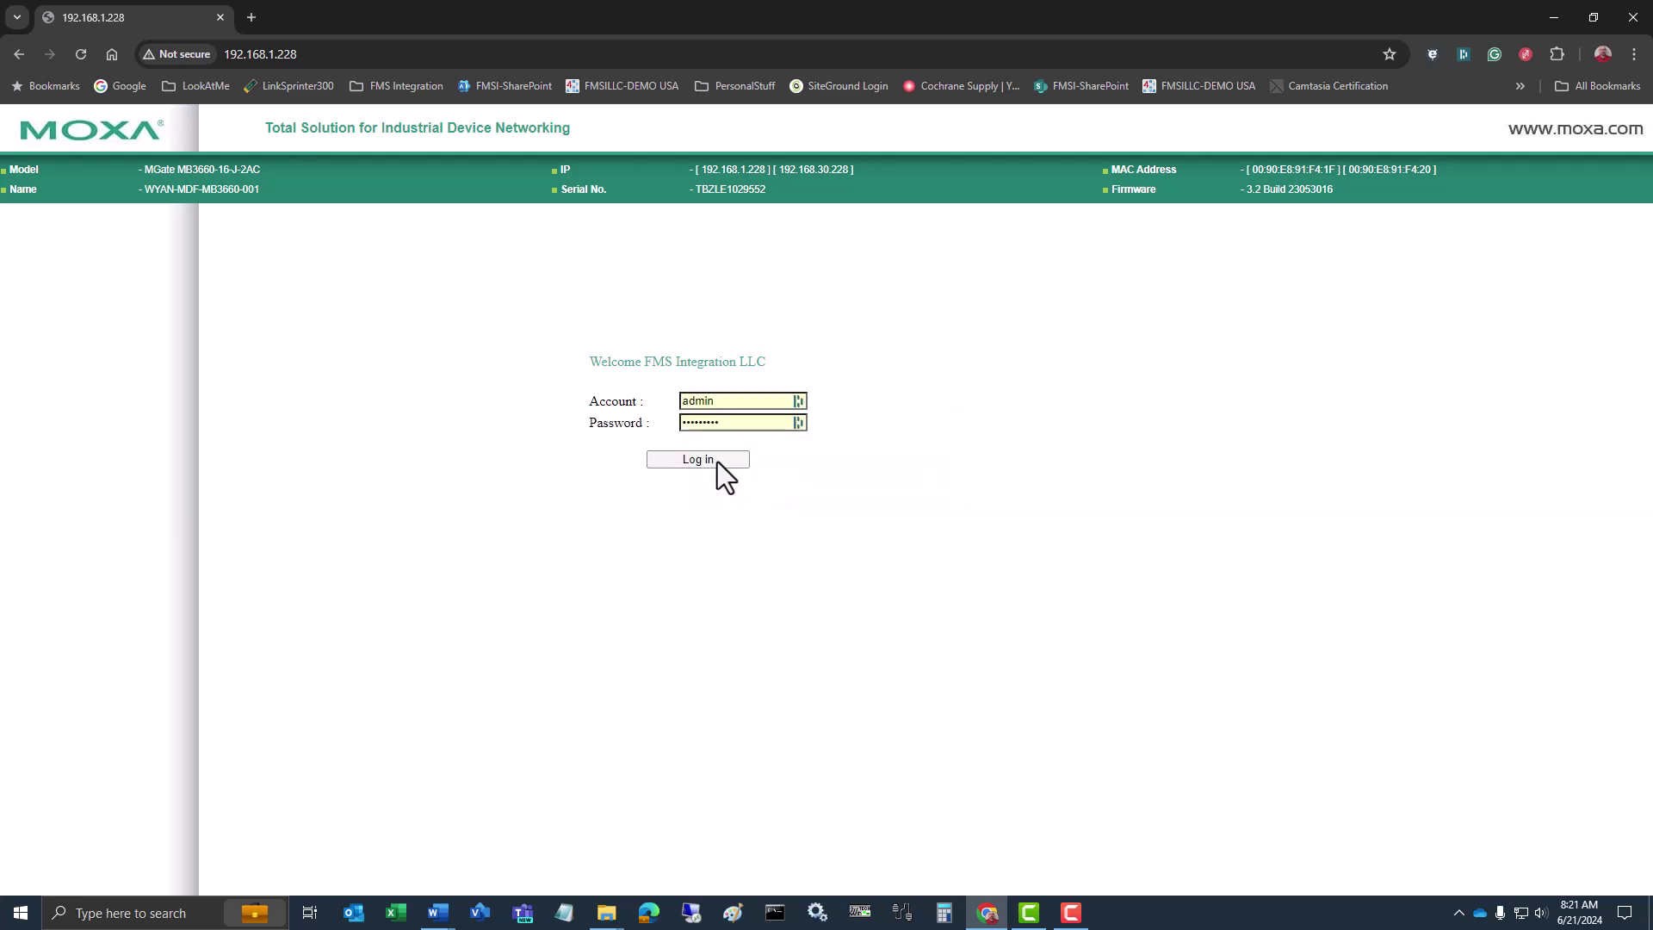
click(705, 459)
click(806, 437)
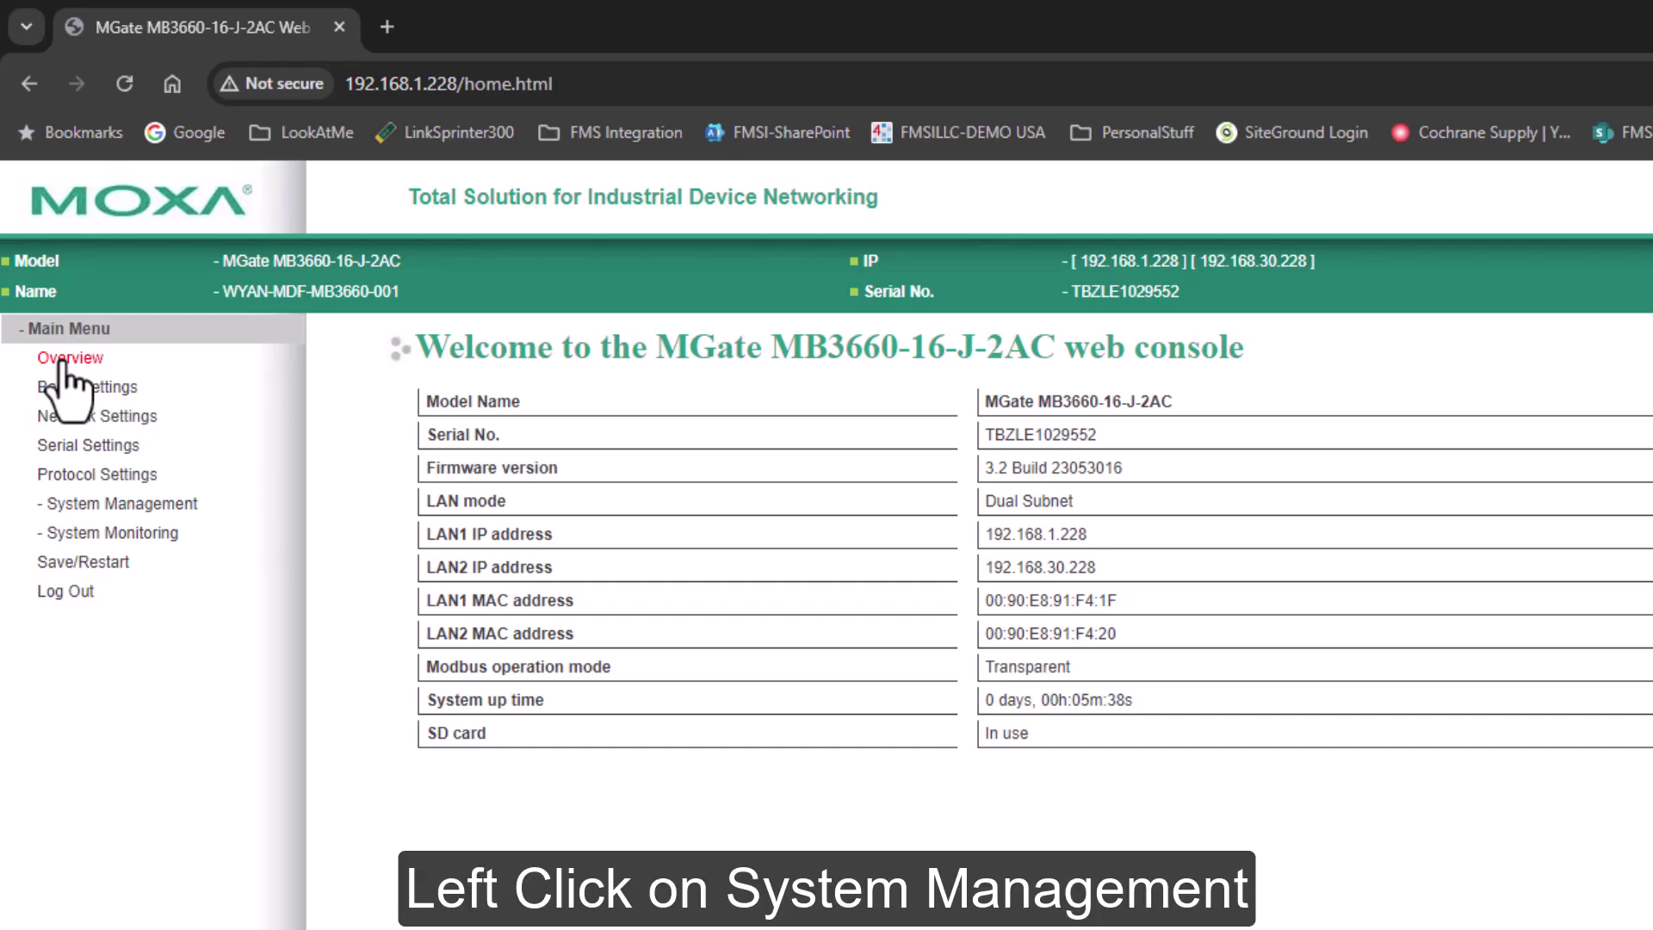
Step: Go to System Management > Misc. Settings > Console Settings
click(115, 506)
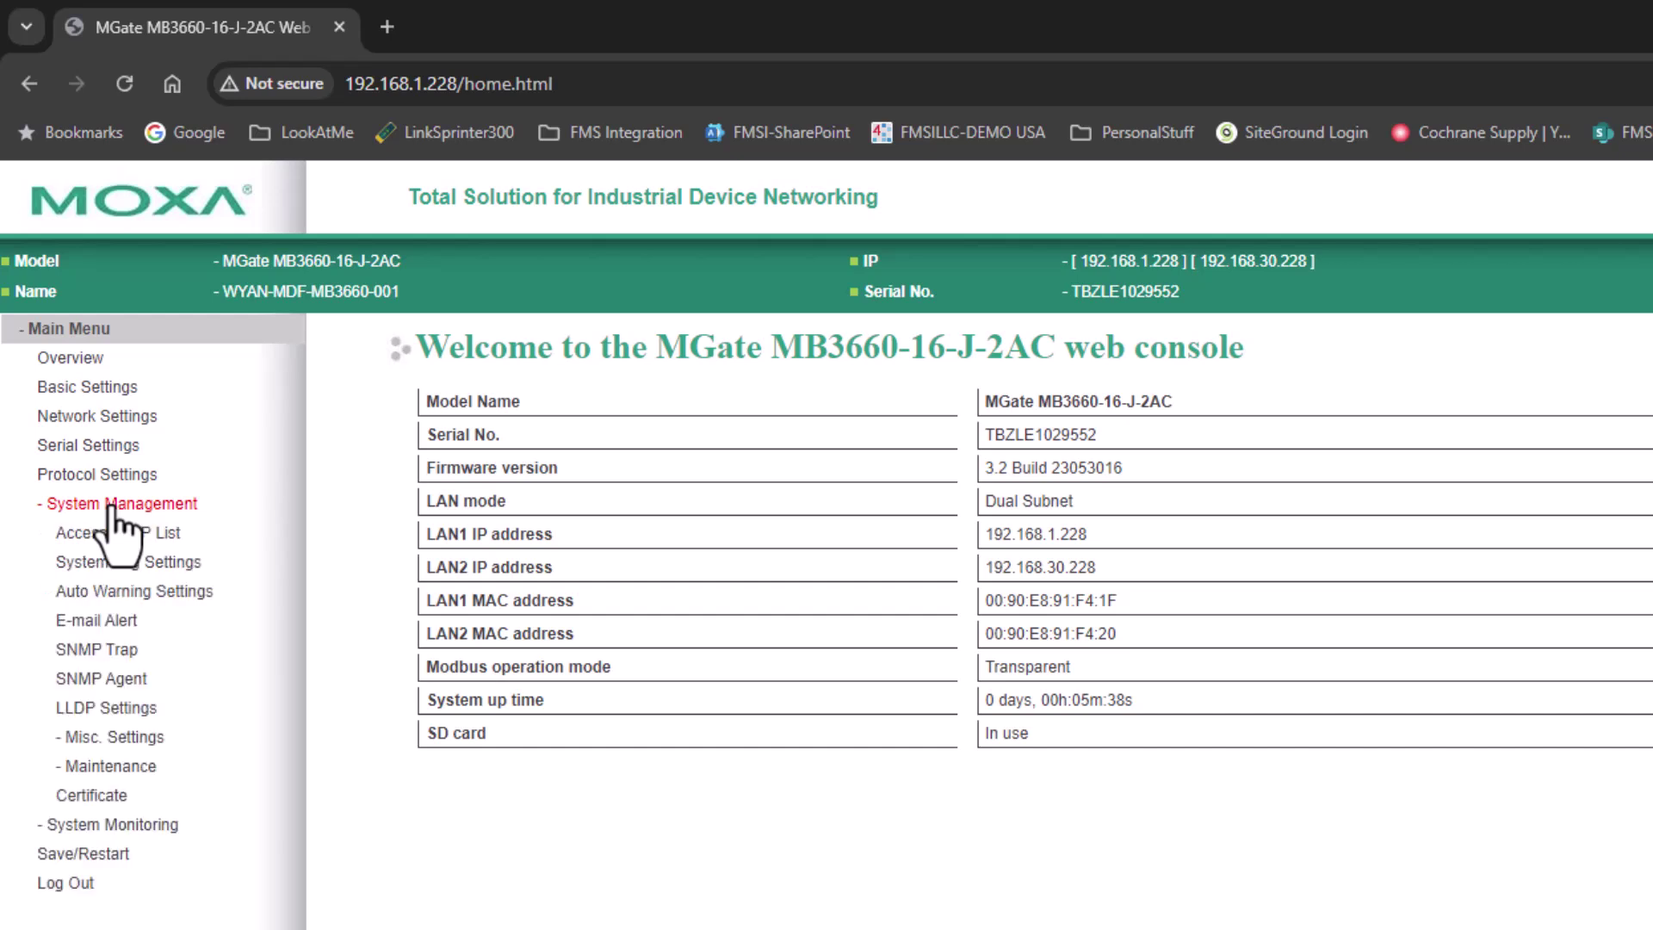
click(136, 738)
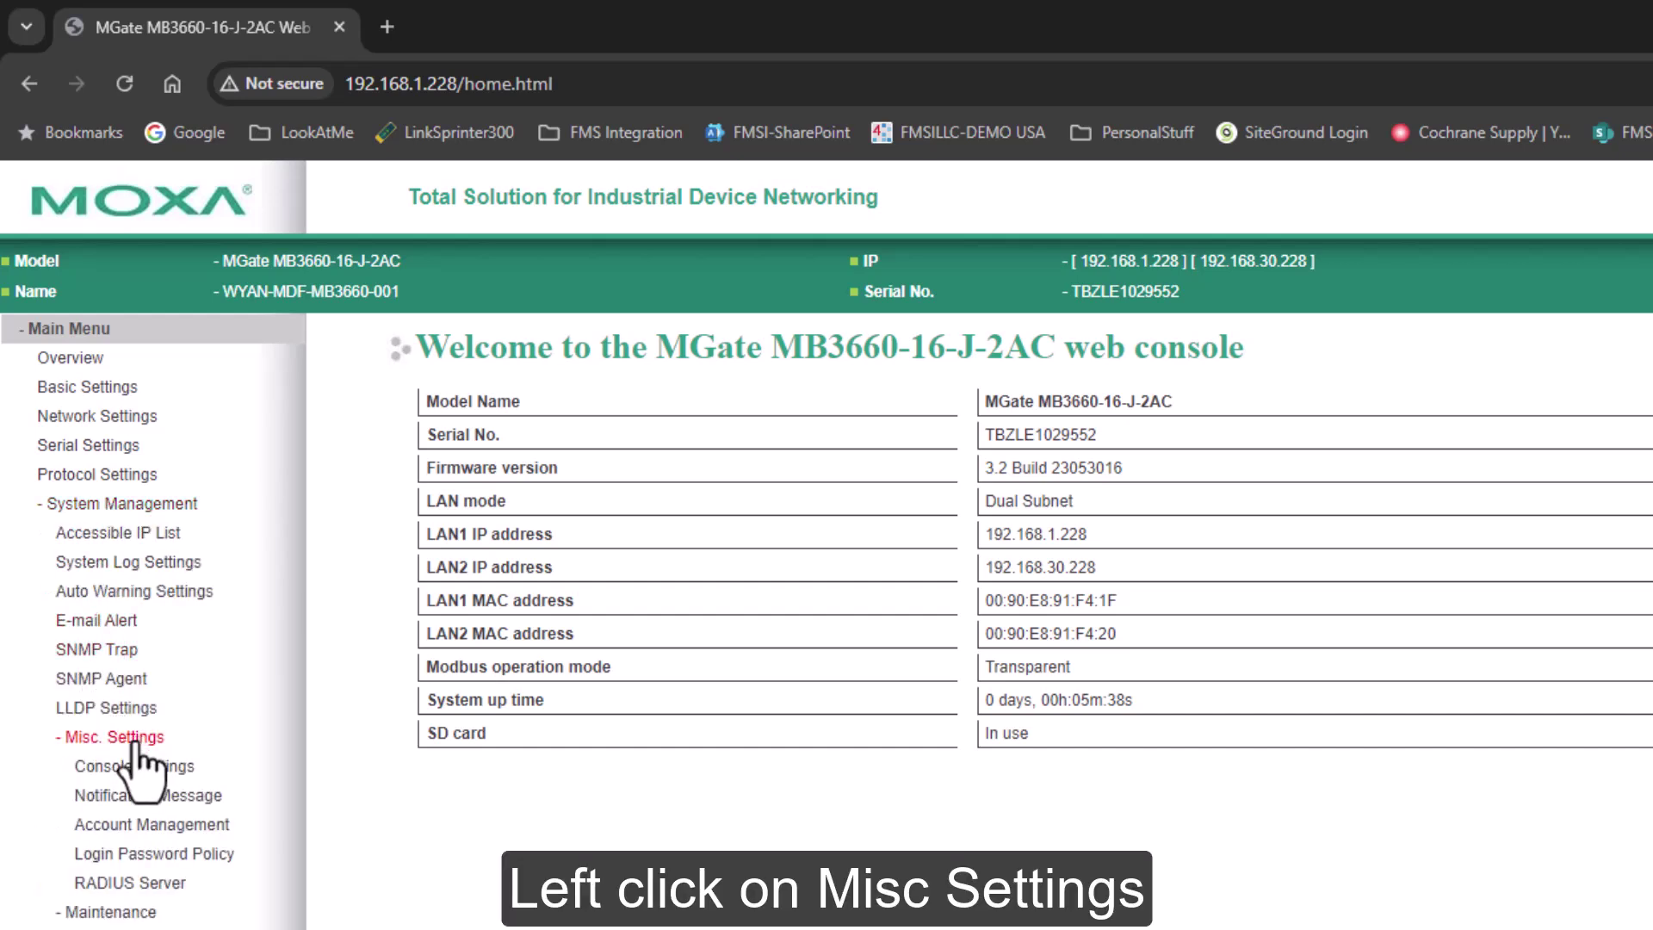
click(141, 767)
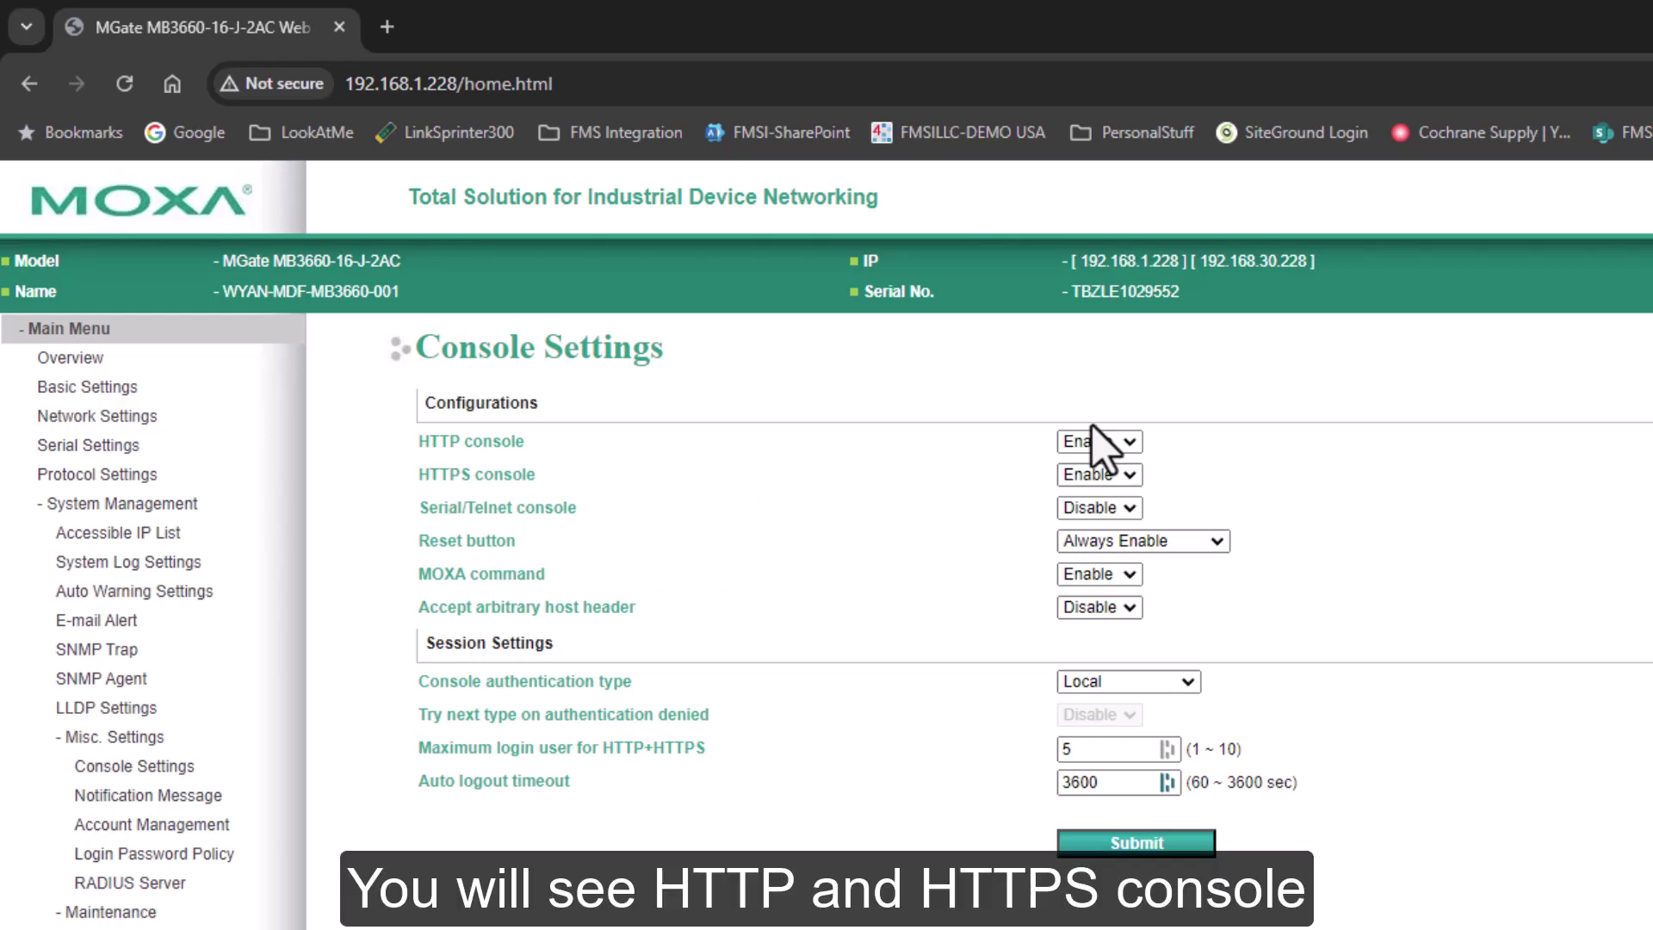
Step: Set HTTP console and HTTPS console to Disable and submit
click(1122, 446)
click(1110, 464)
click(1122, 475)
click(1111, 497)
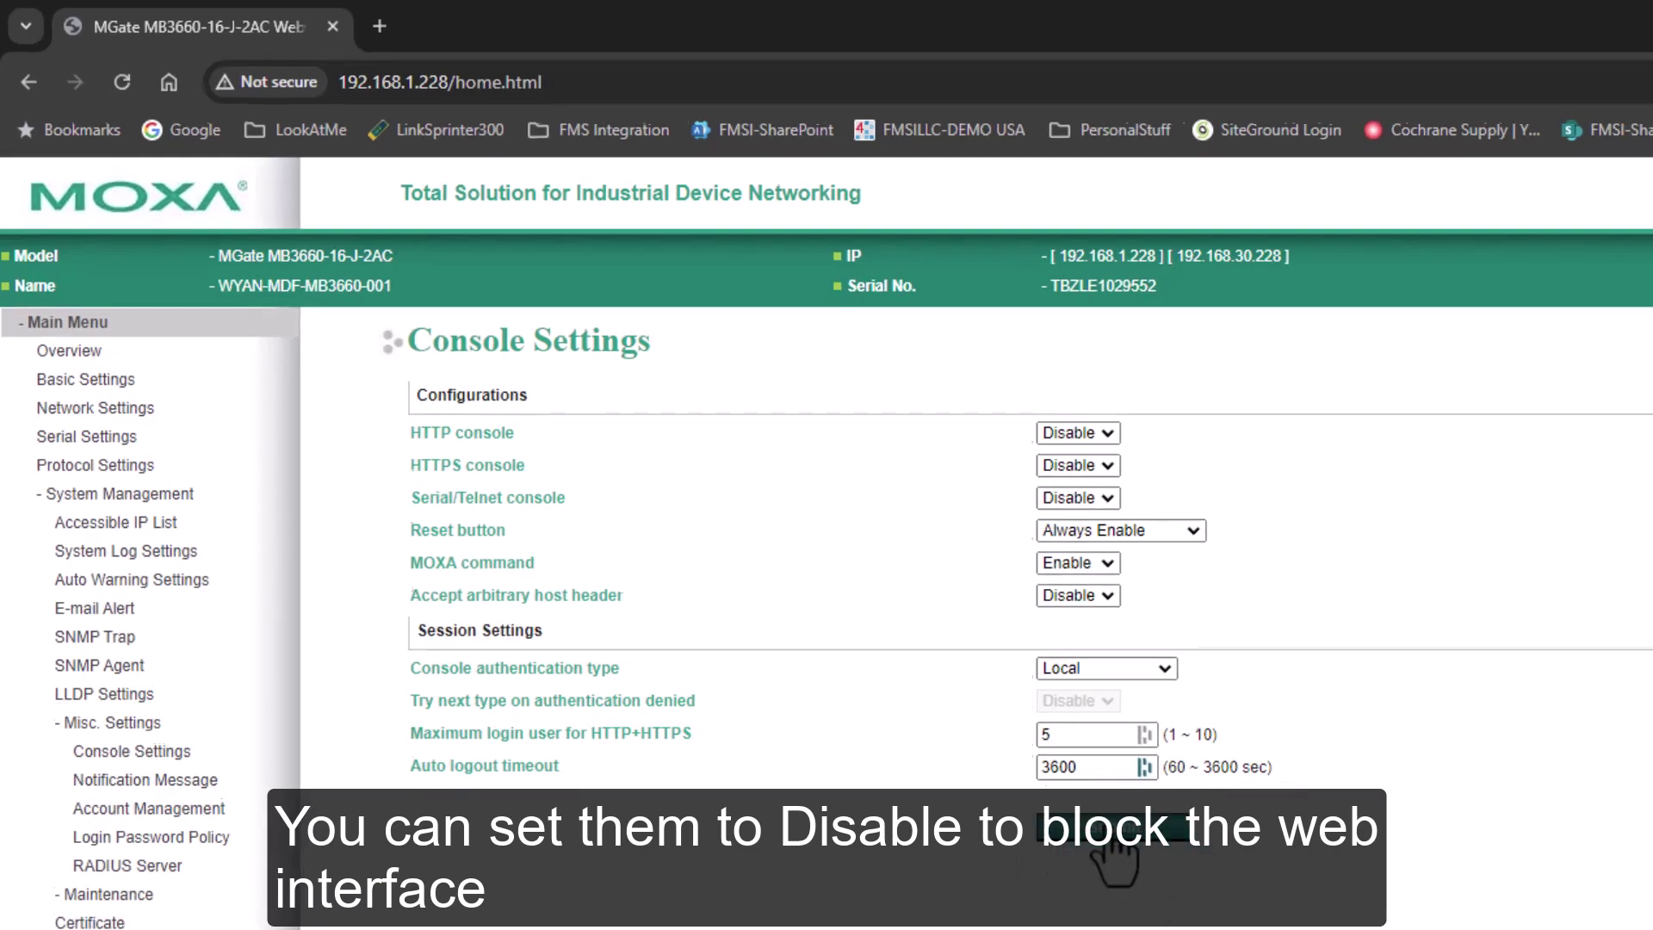
click(1111, 831)
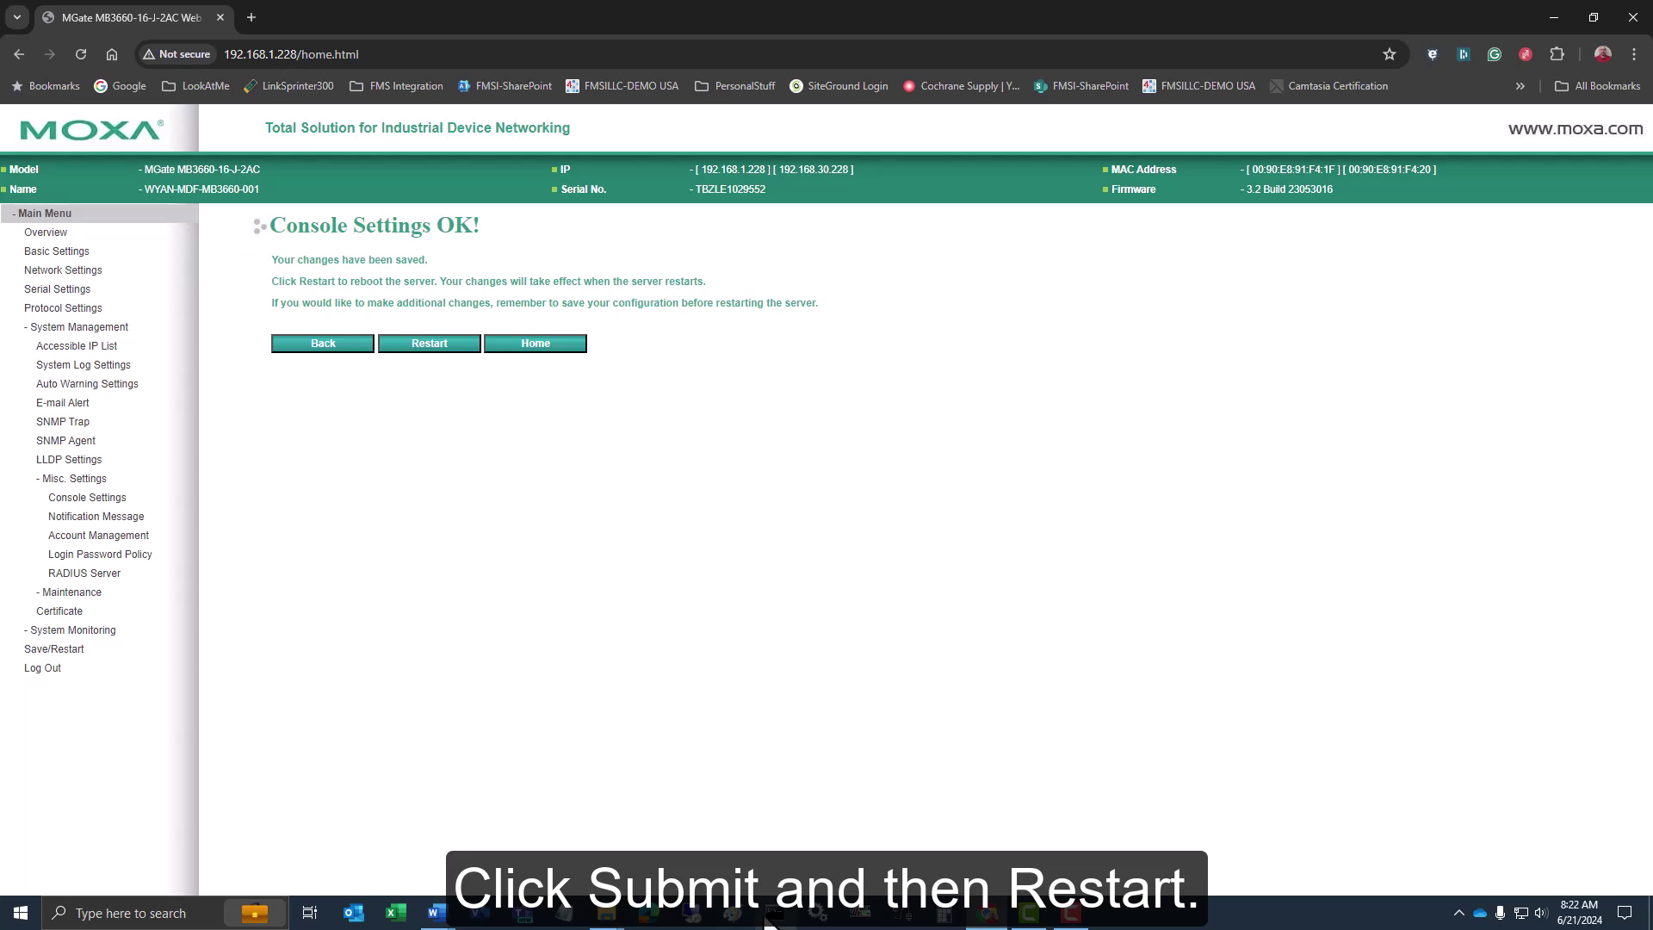
Step: Start a continuous ping with 'ping 192.168.1.228 -t' in Command Prompt
click(773, 918)
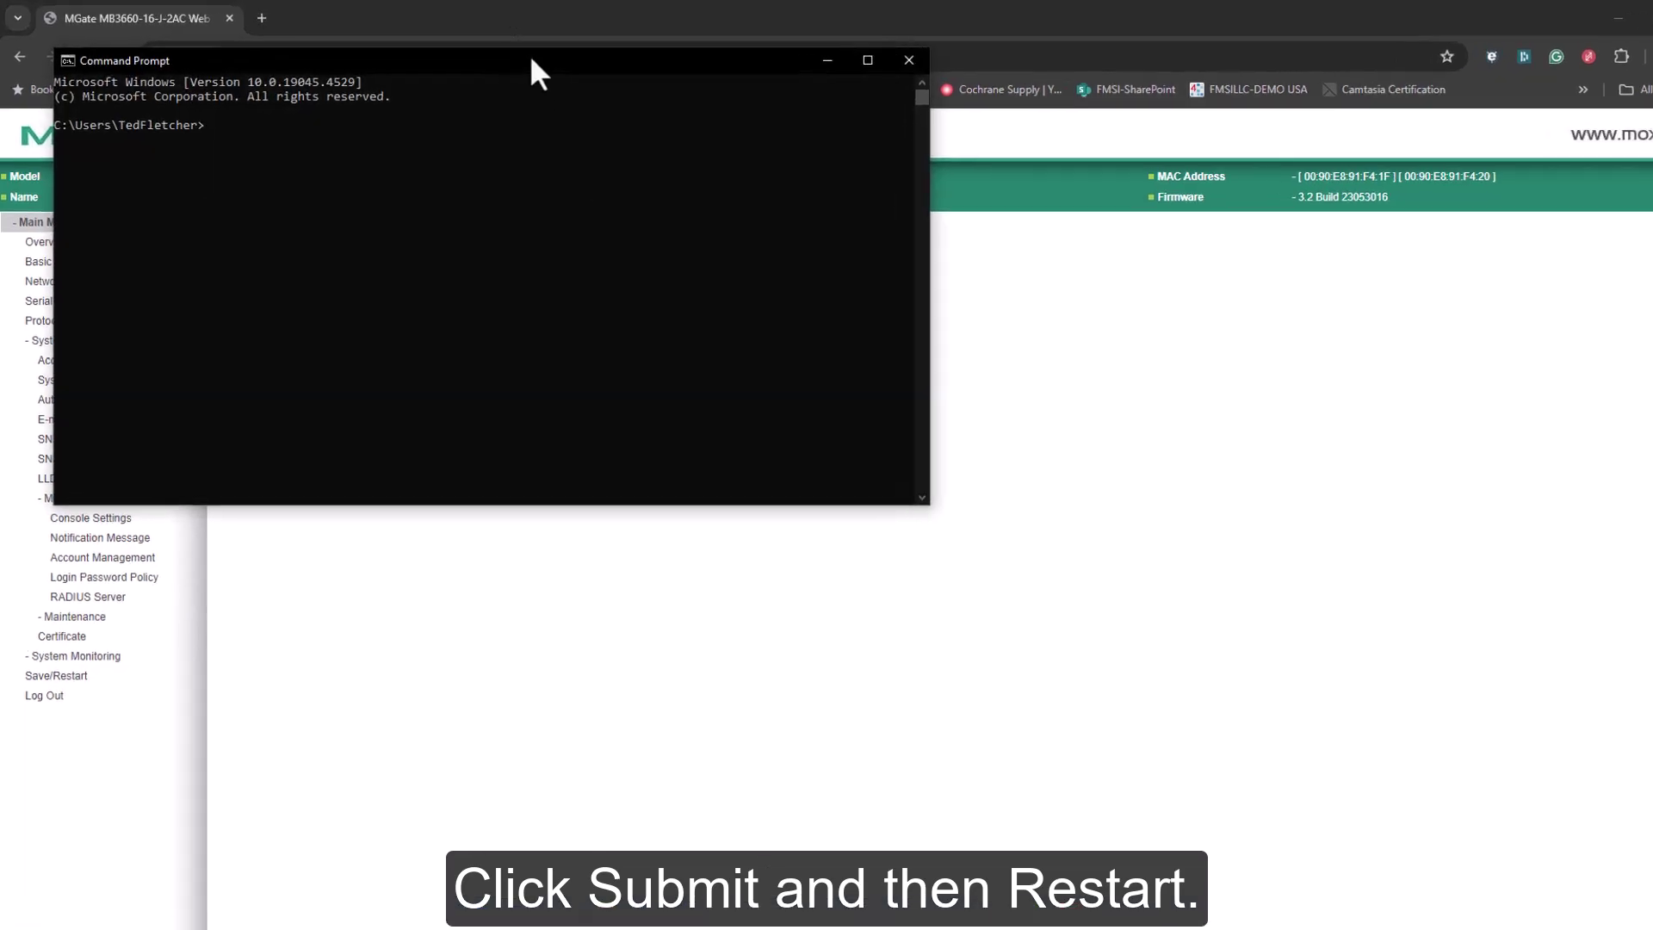
drag(530, 54, 687, 191)
text(pi)
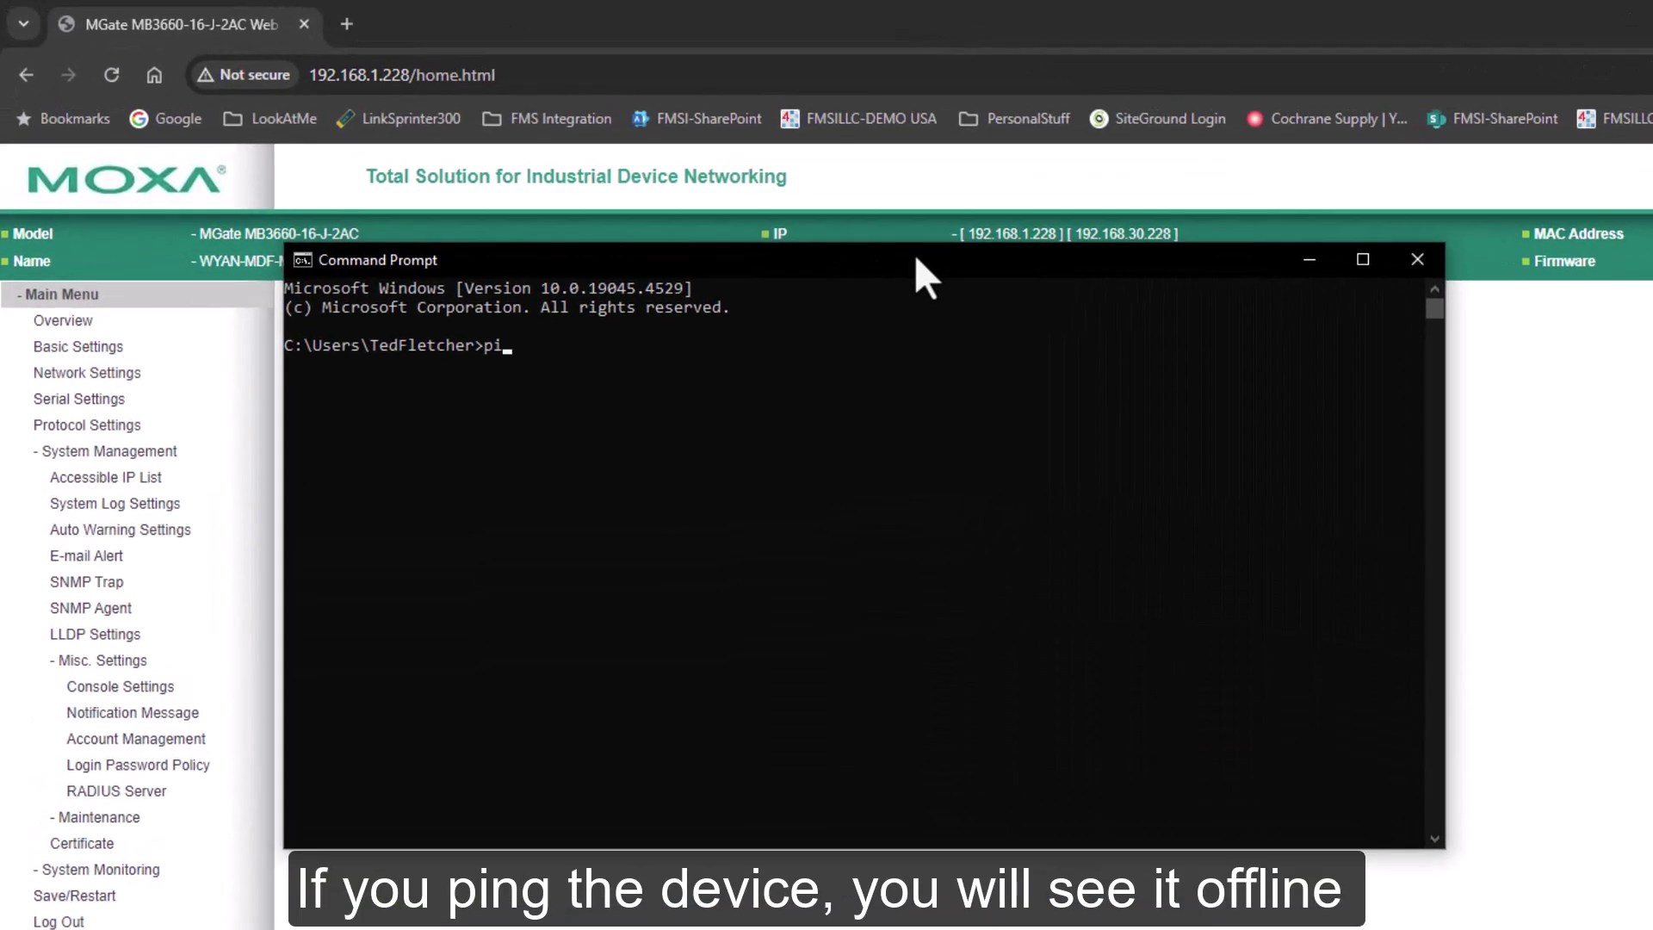
text(ng 192.168.1.228 -t)
key(Return)
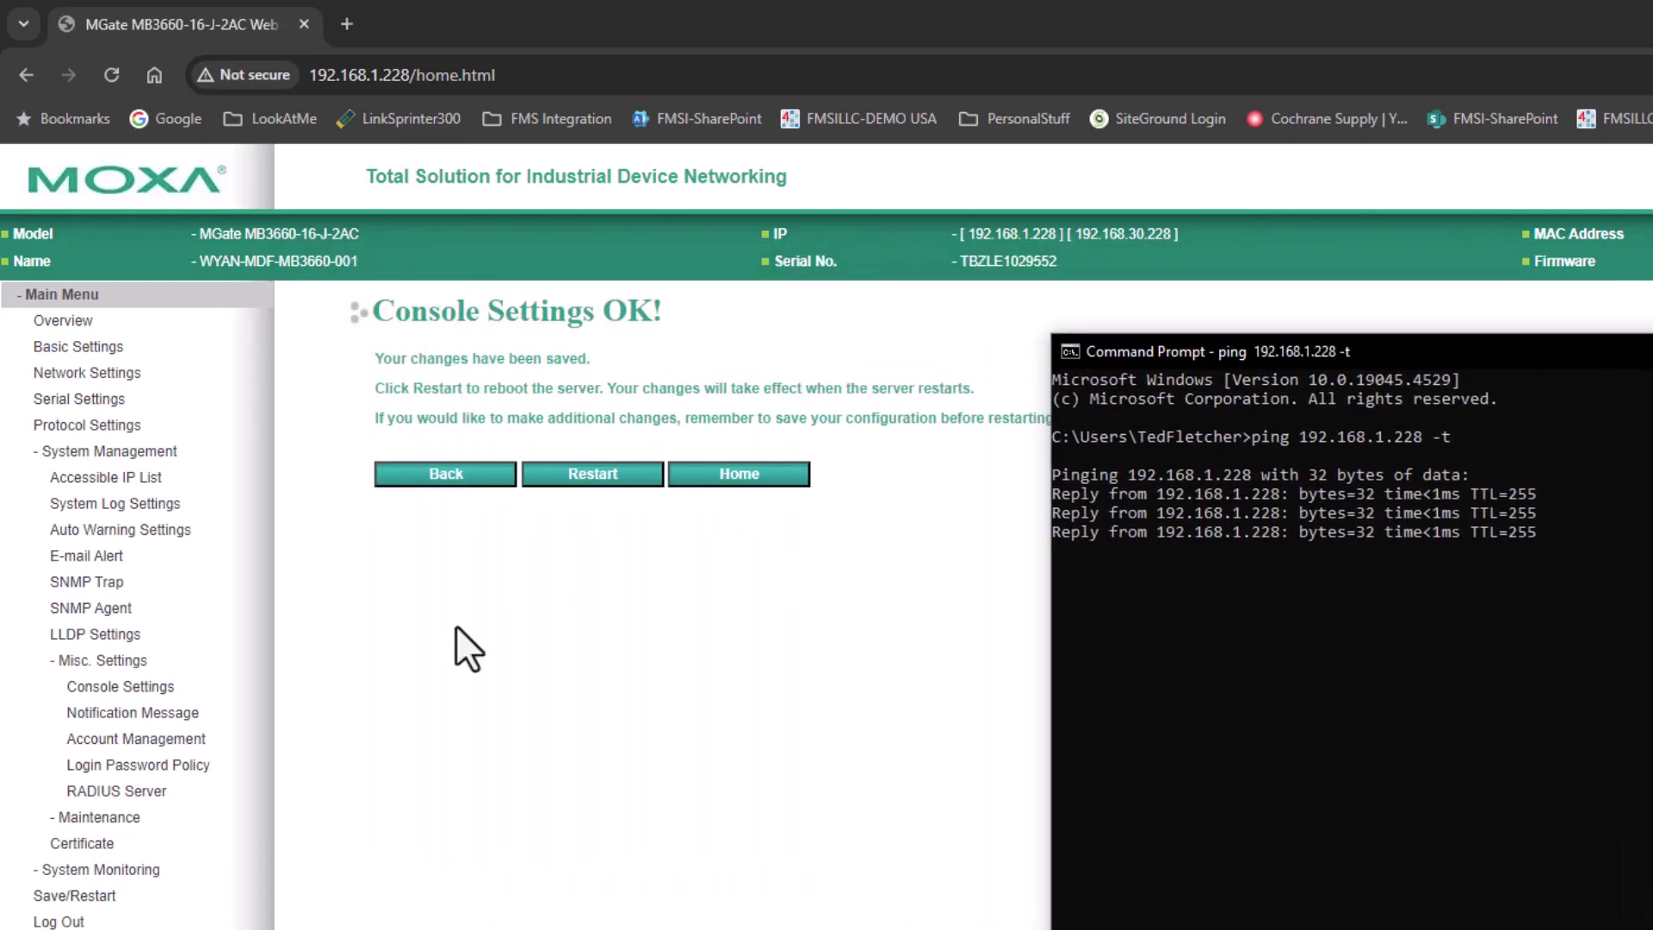
Step: Restart the gateway, watch the ping recover, then reload the home page in Chrome
click(564, 477)
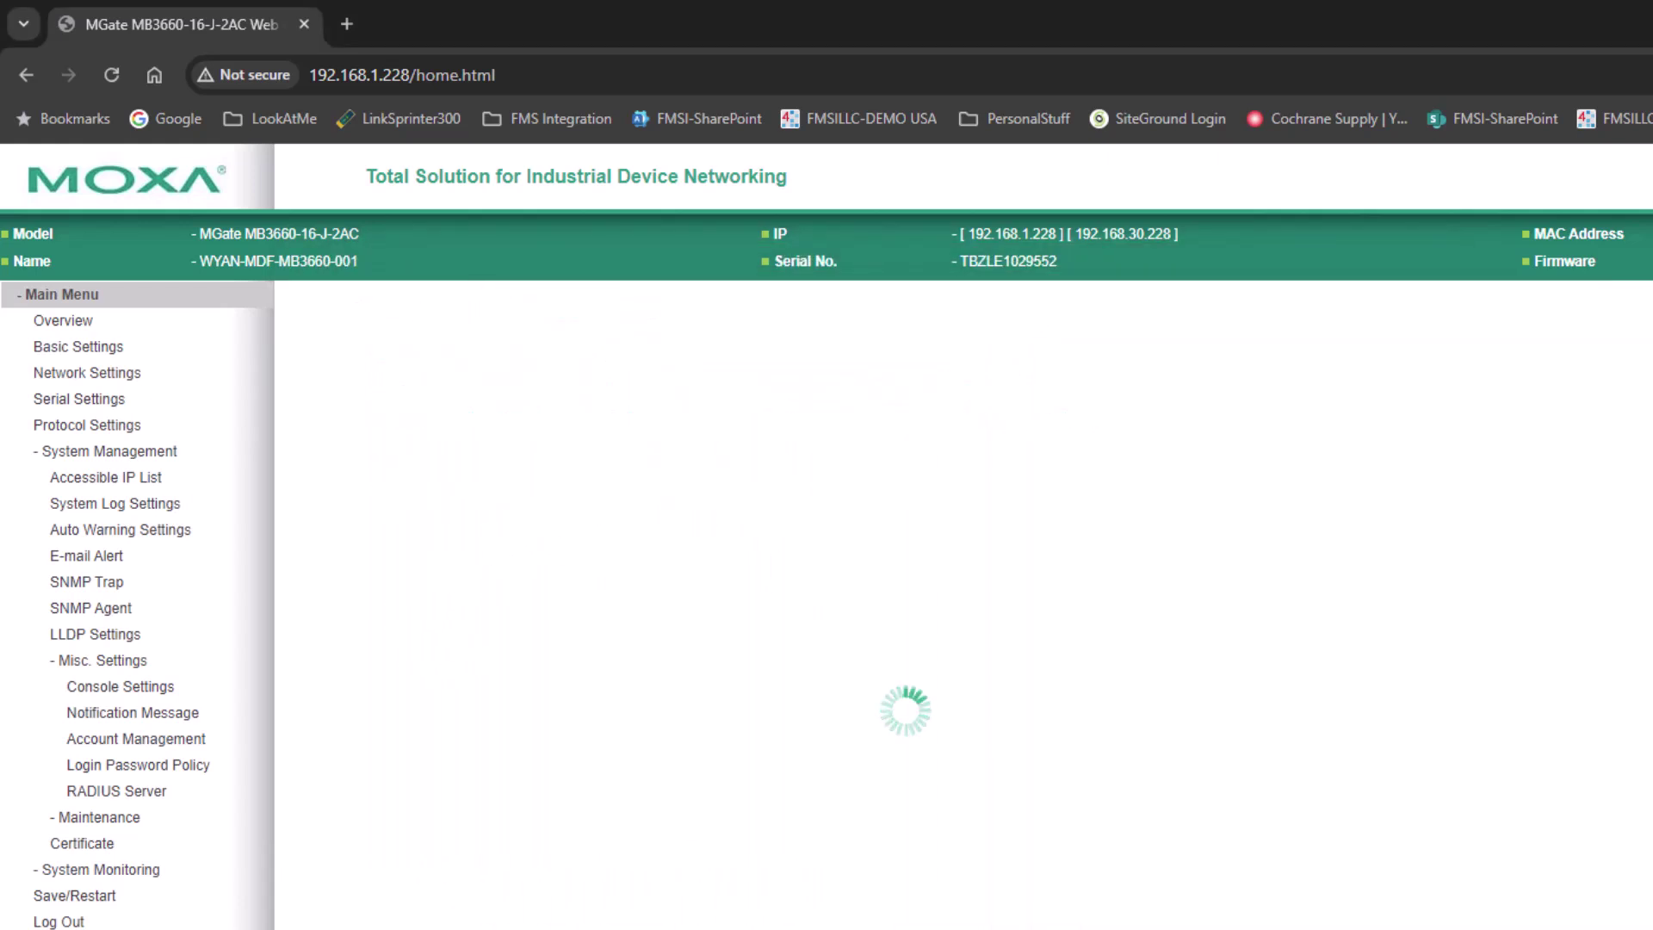
key(alt+Tab)
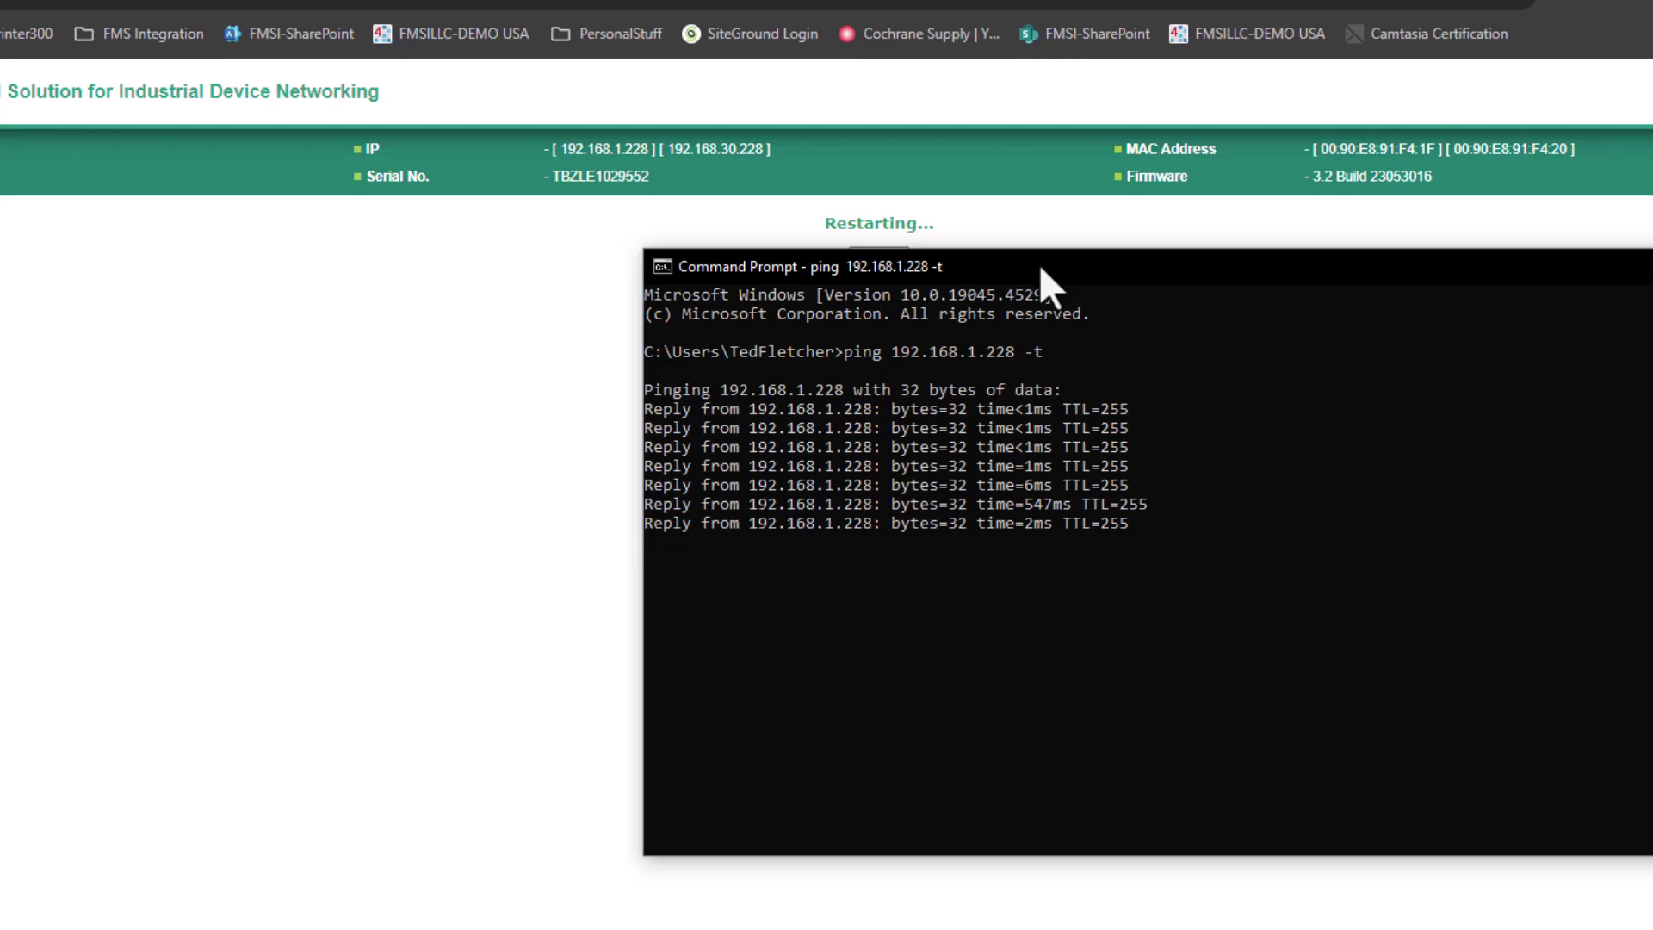
drag(1040, 263, 944, 366)
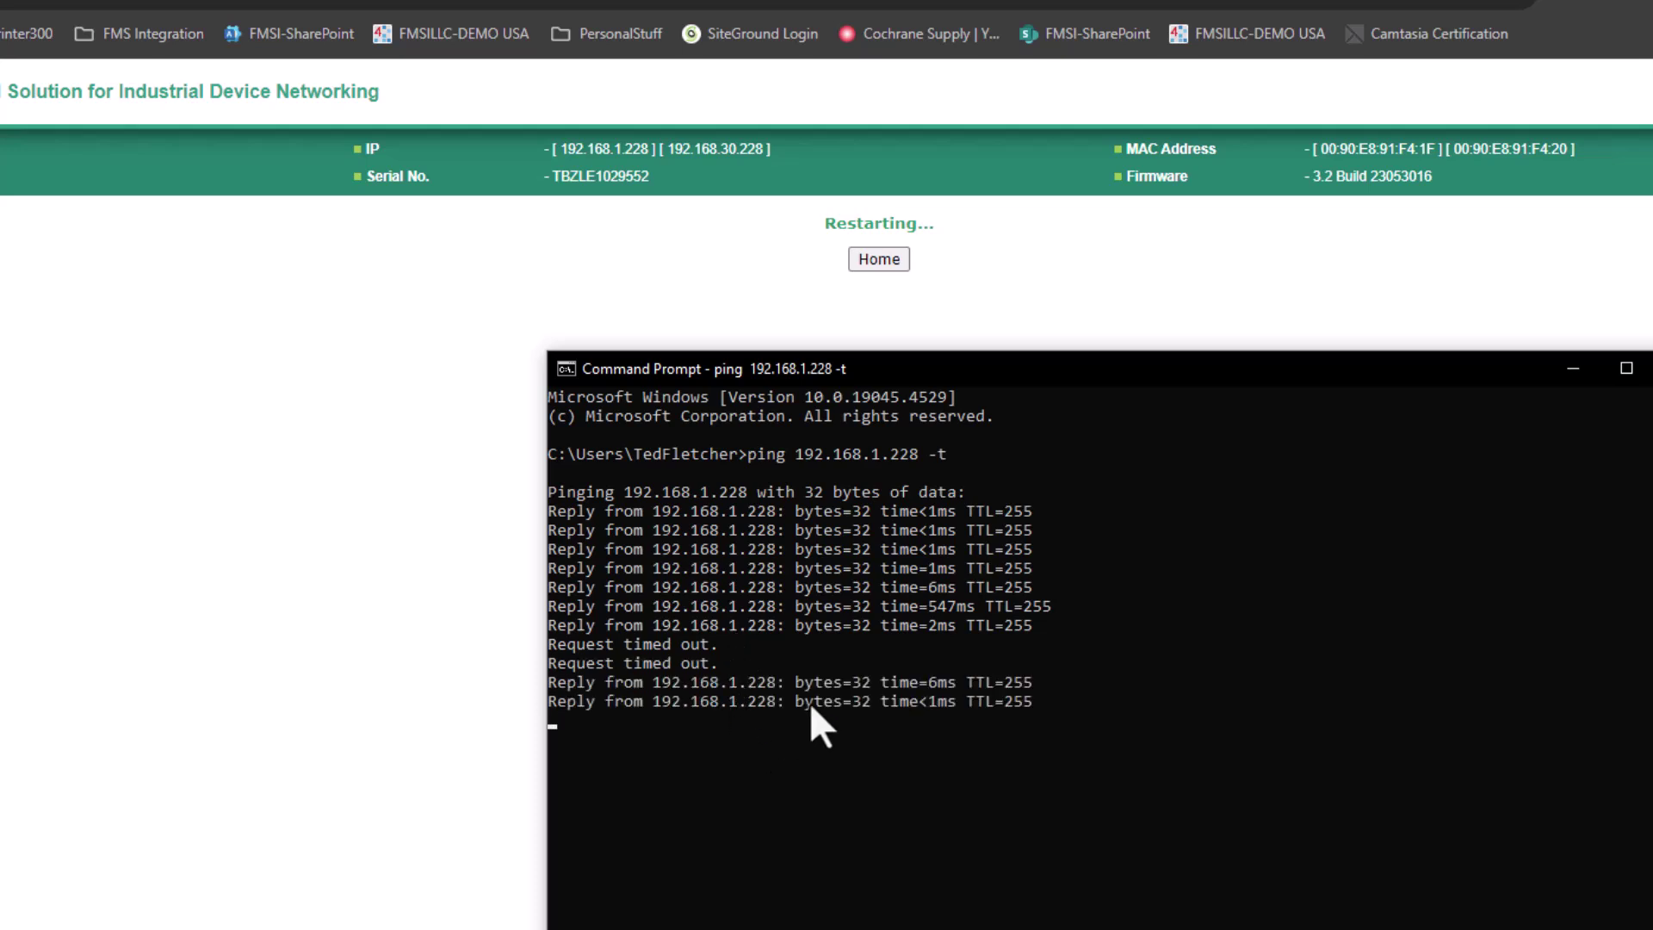
click(239, 413)
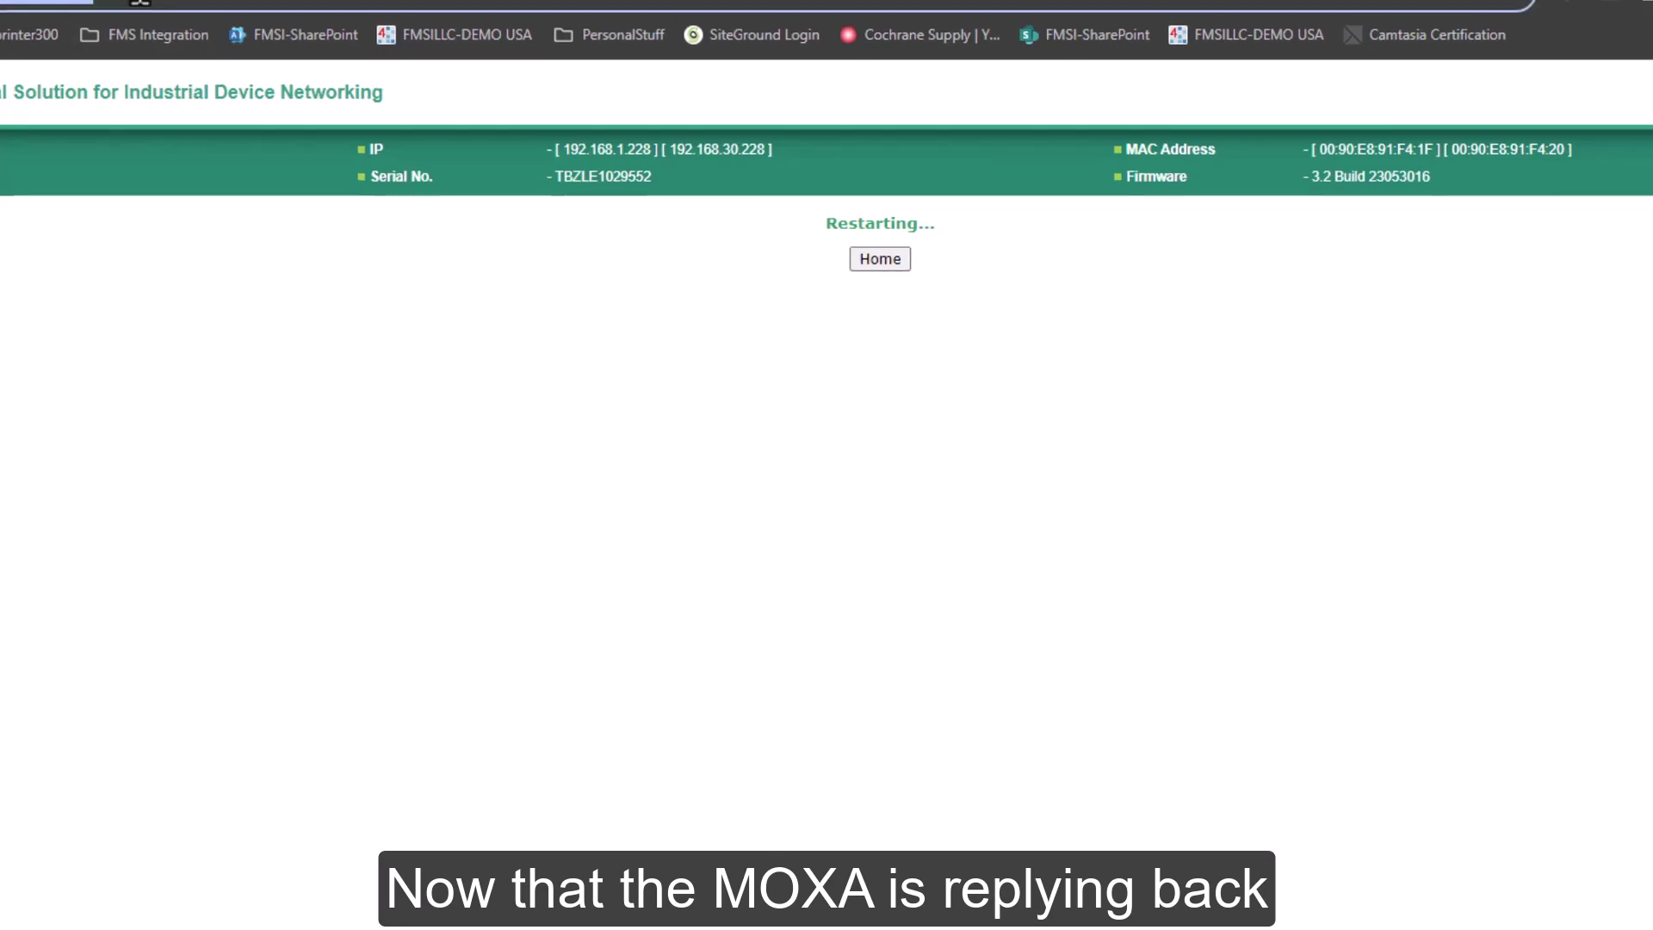
key(Return)
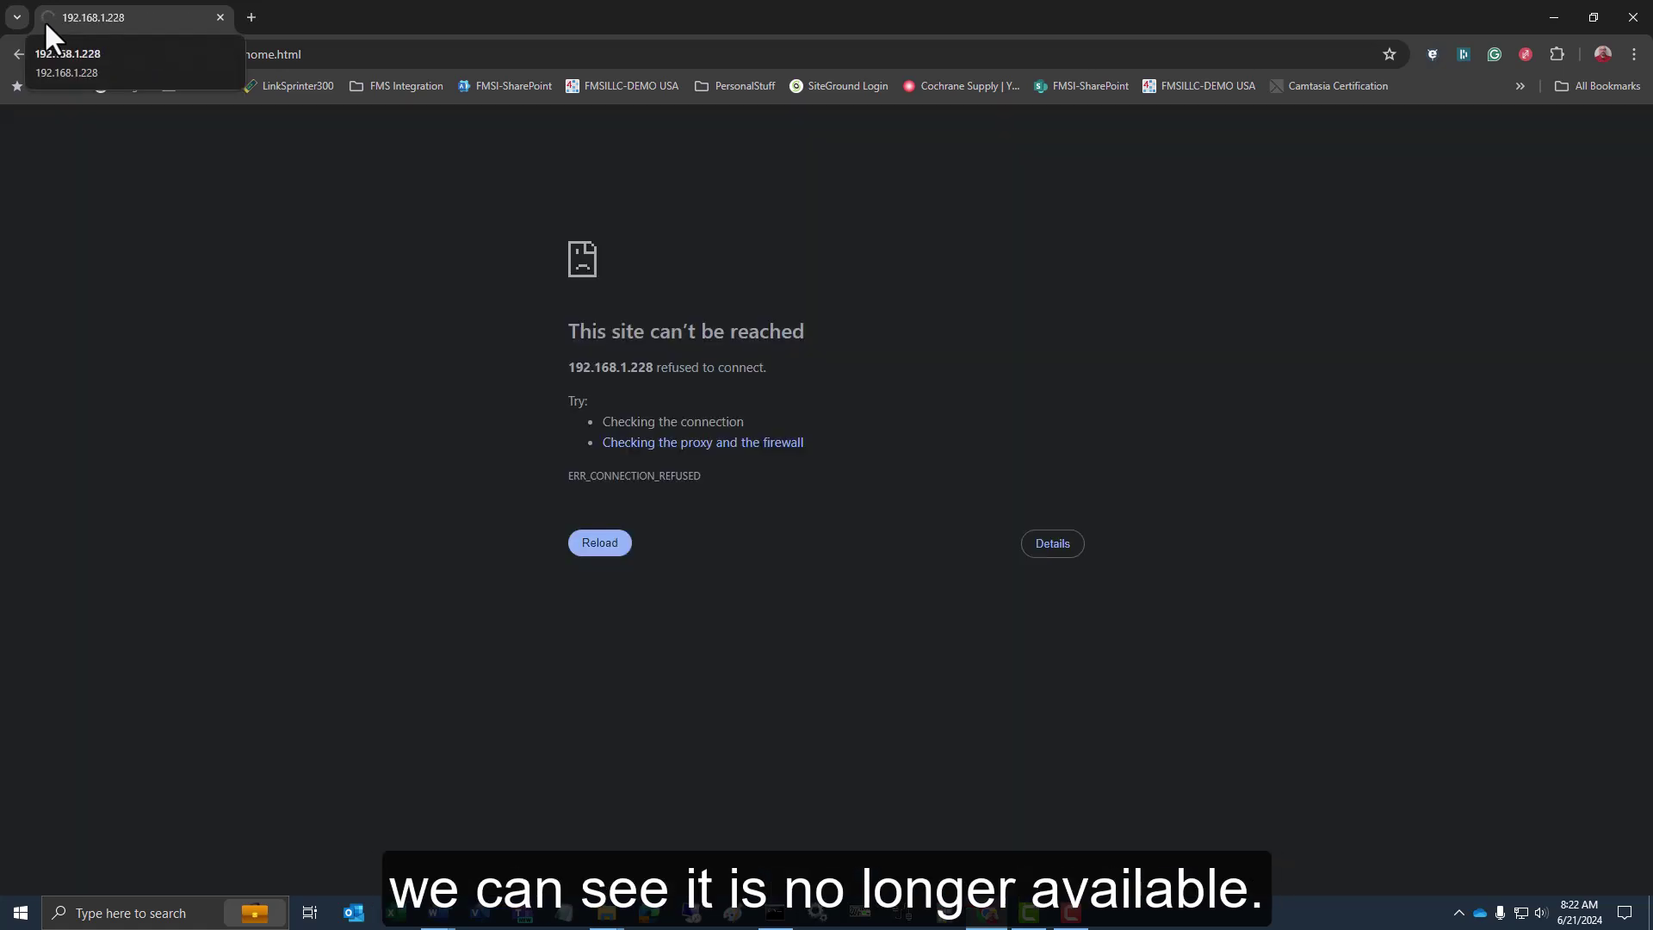
Step: Minimize Chrome so the desktop and the ping window show
click(1554, 17)
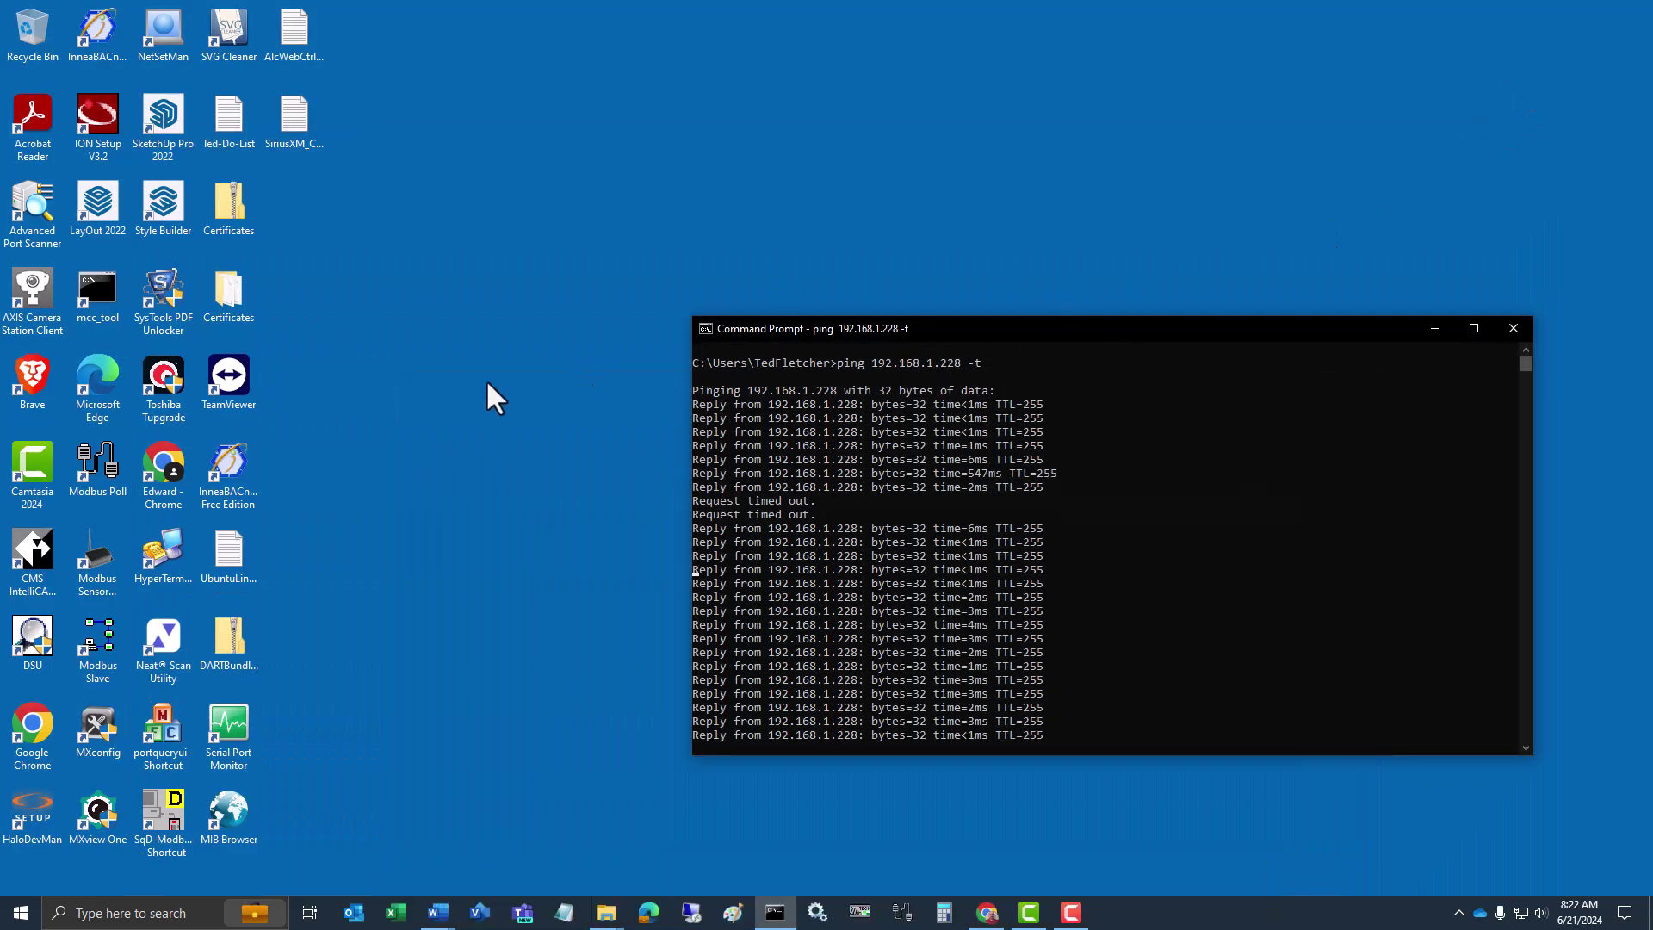
click(465, 403)
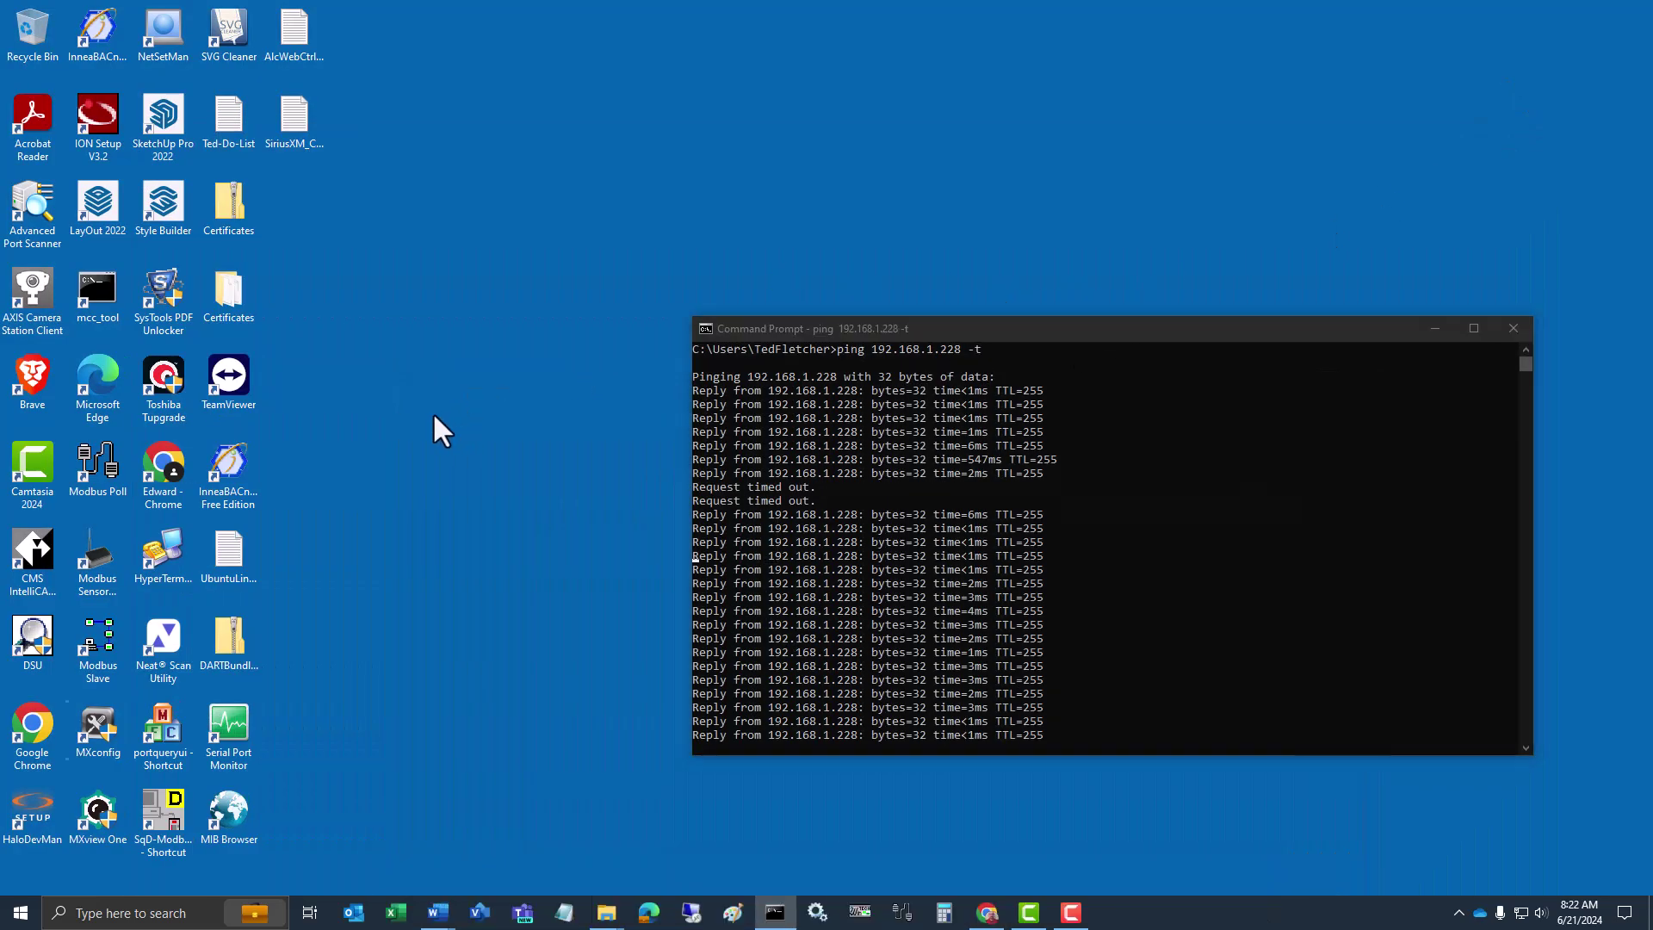
Step: Launch MXconfig and sign in with the login password
double_click(88, 728)
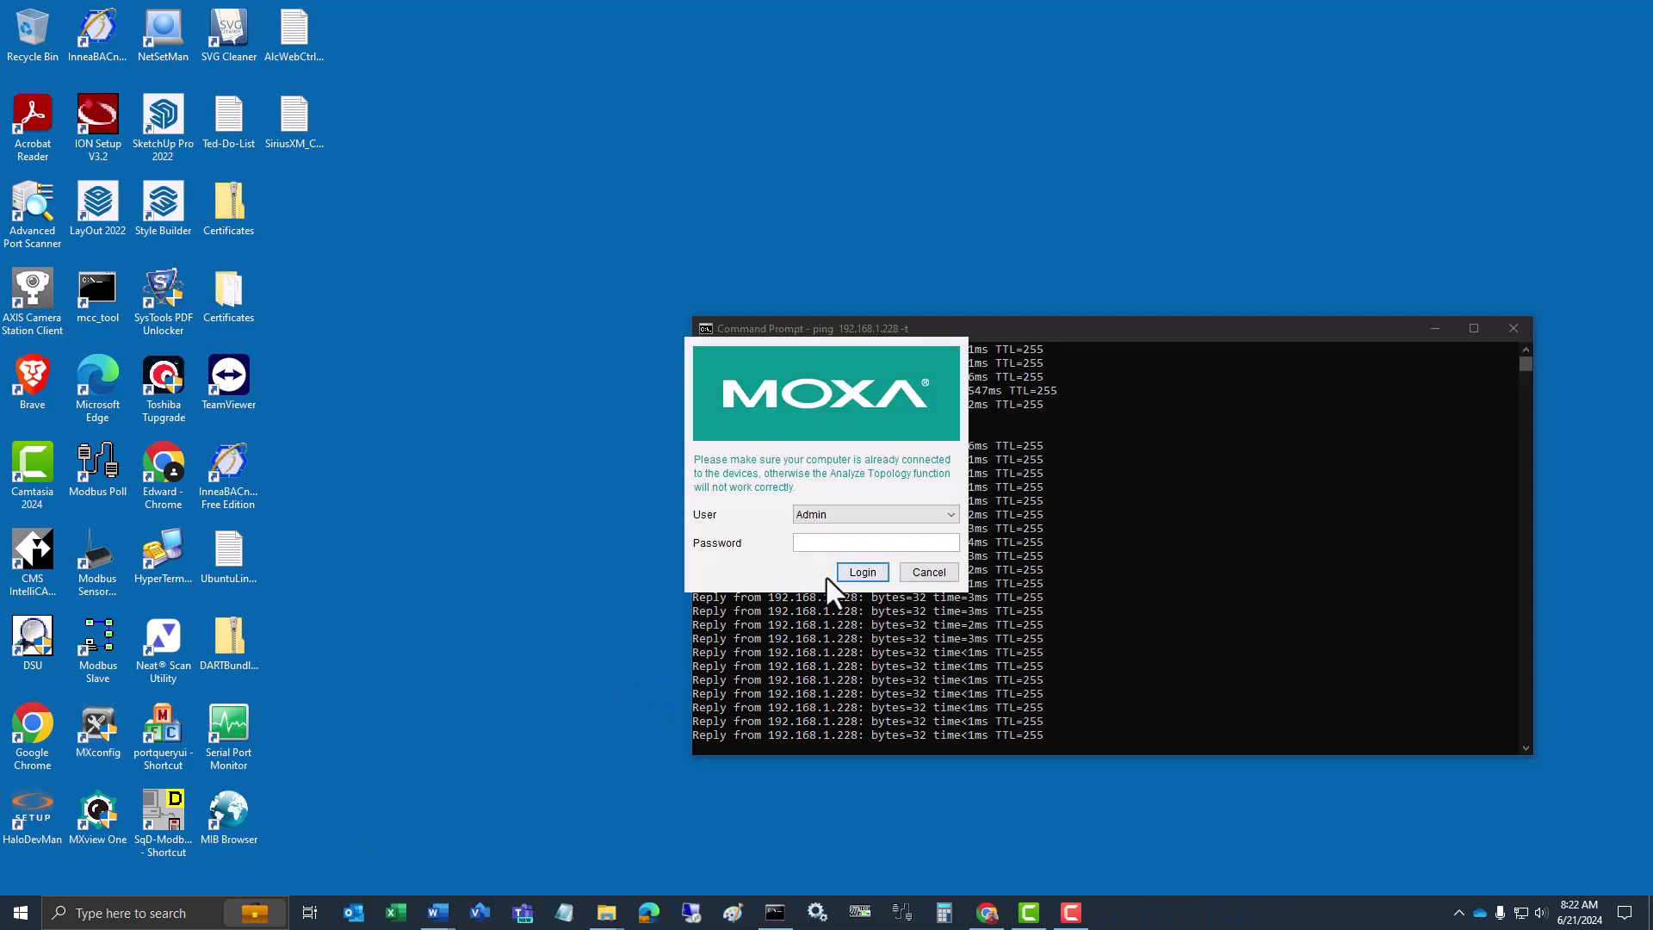
key(Return)
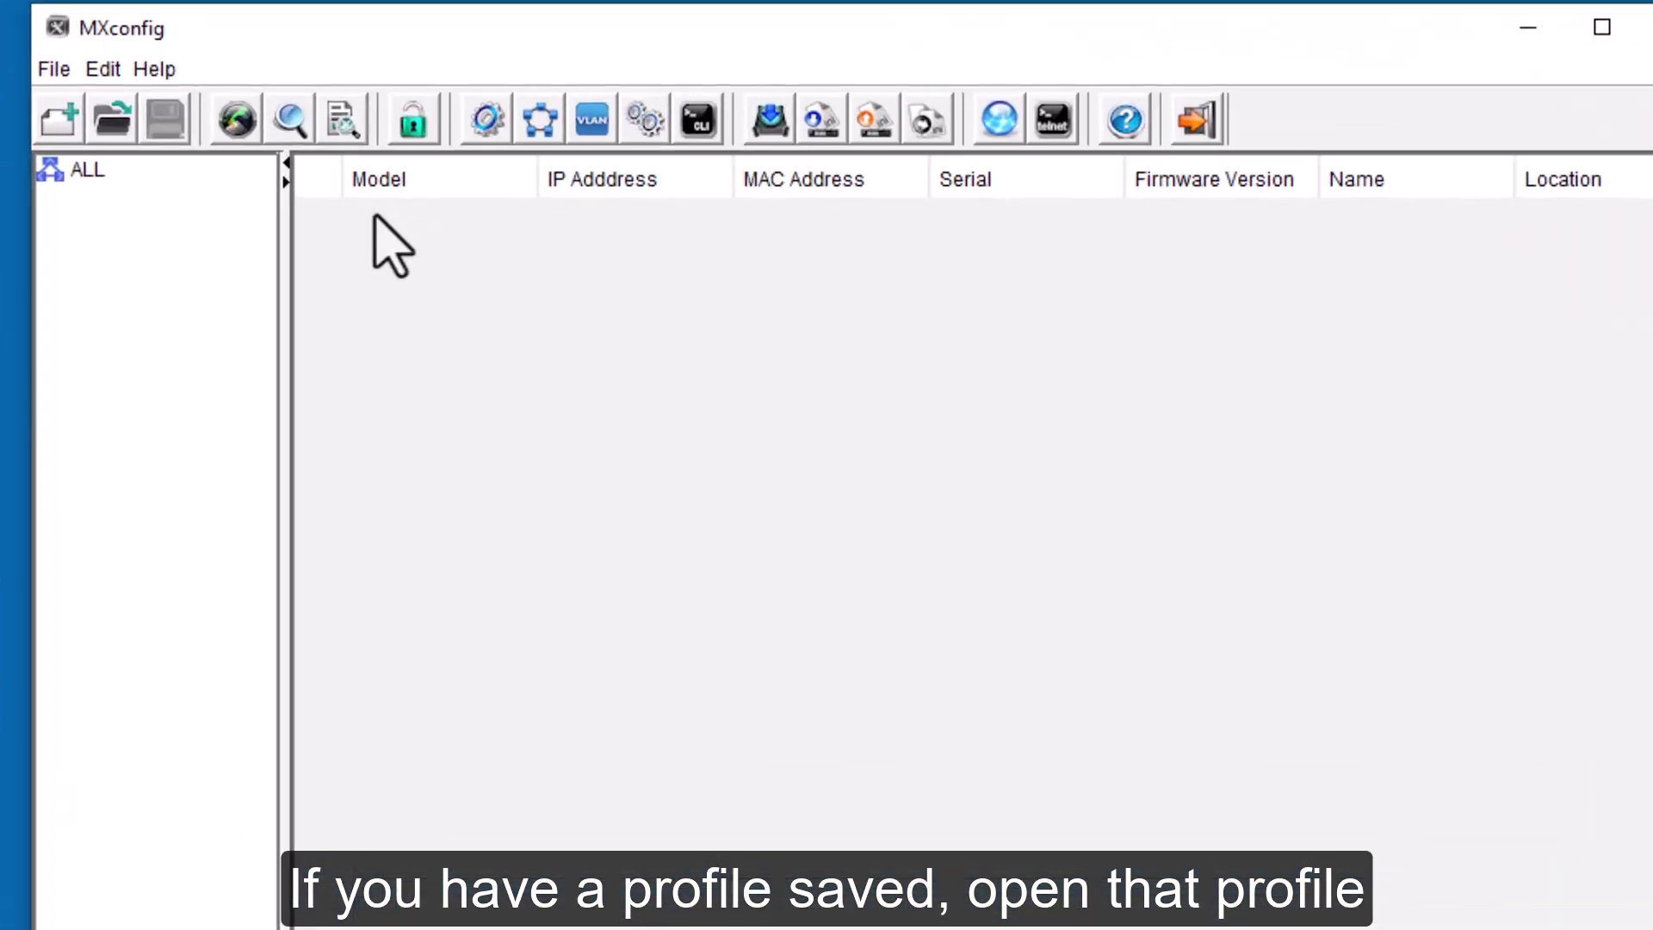
Step: Open the profile FMS-WYAN_192.168.1-24.MXC from Documents\MXConfig
click(51, 70)
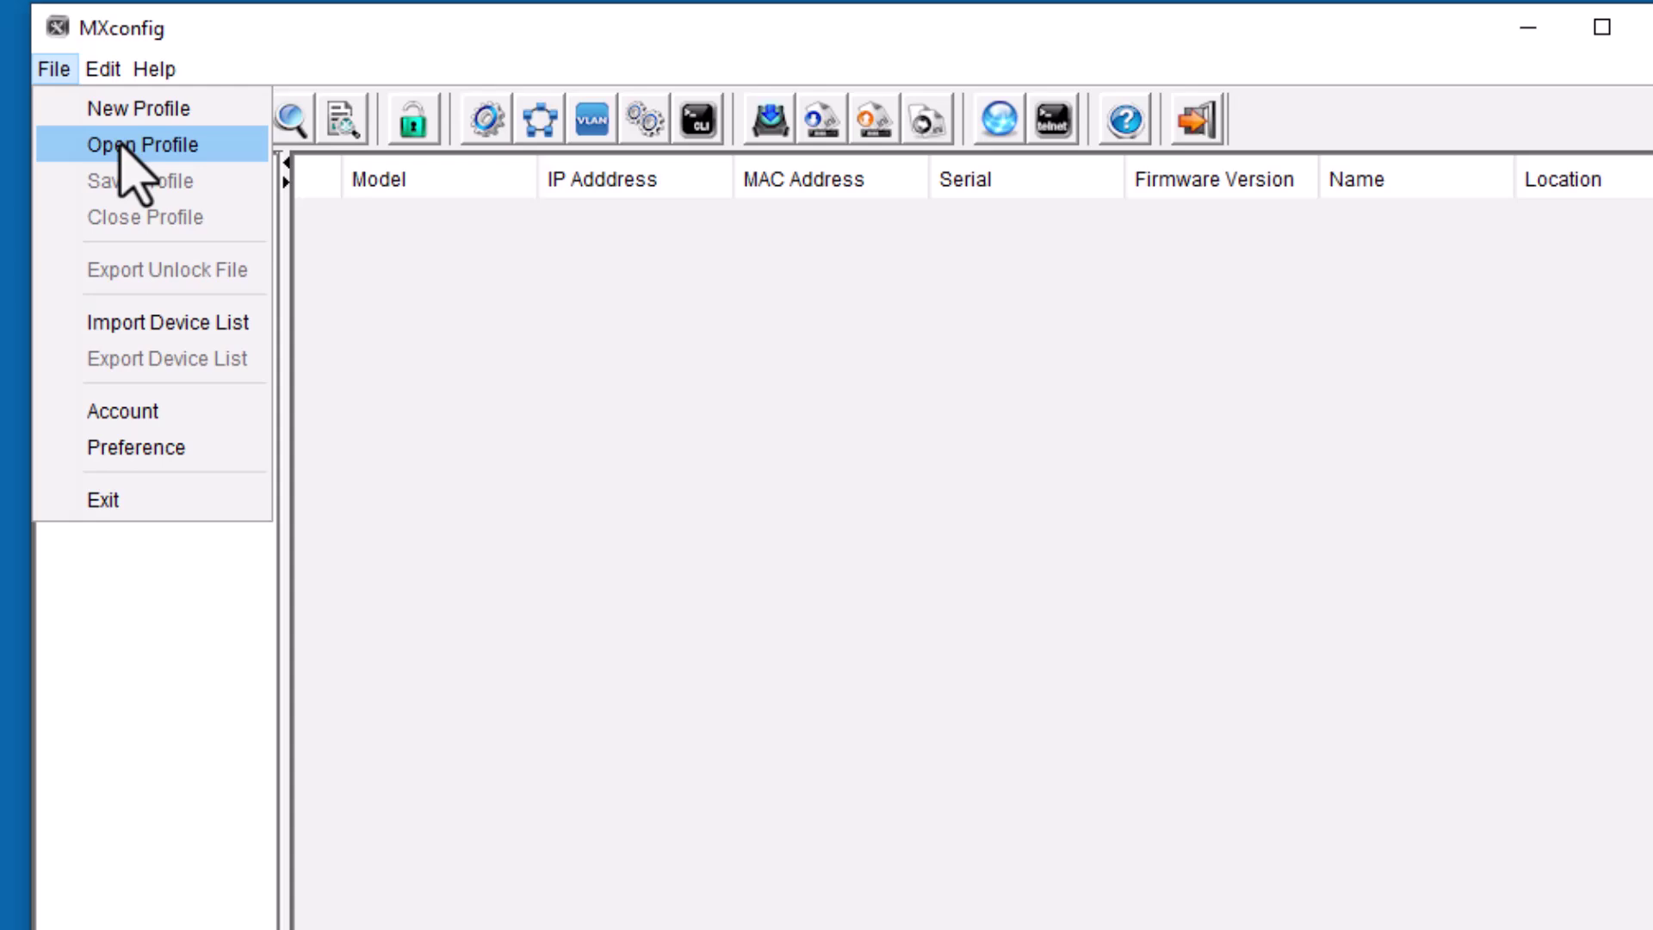
click(120, 145)
click(1234, 417)
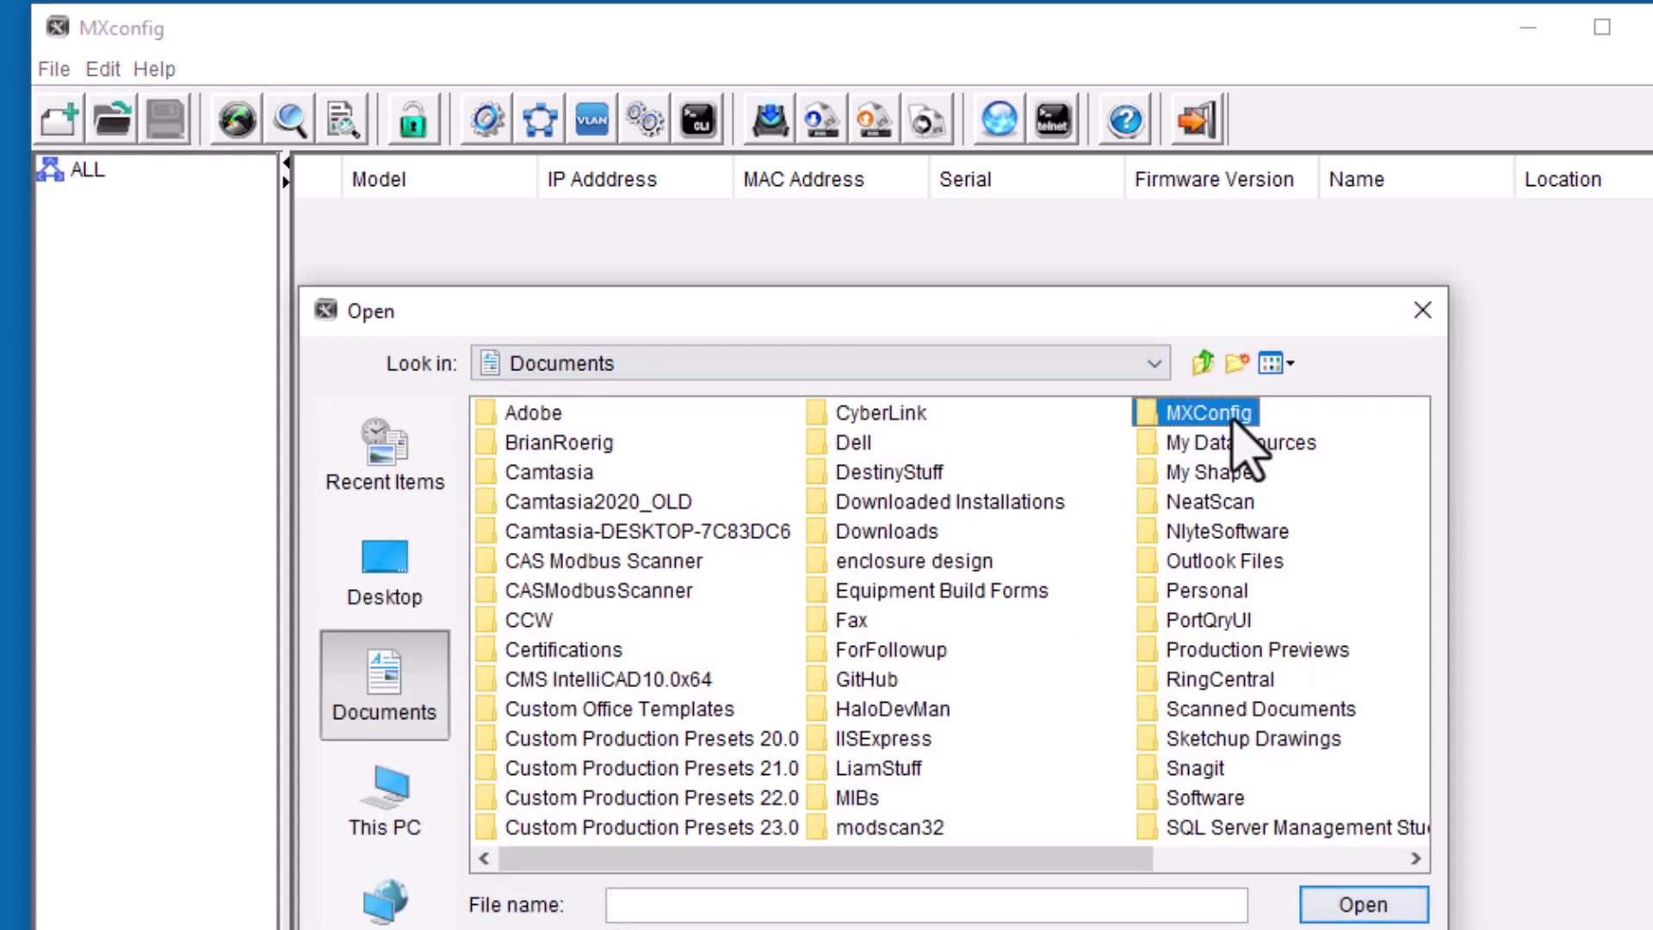
double_click(1235, 421)
click(688, 412)
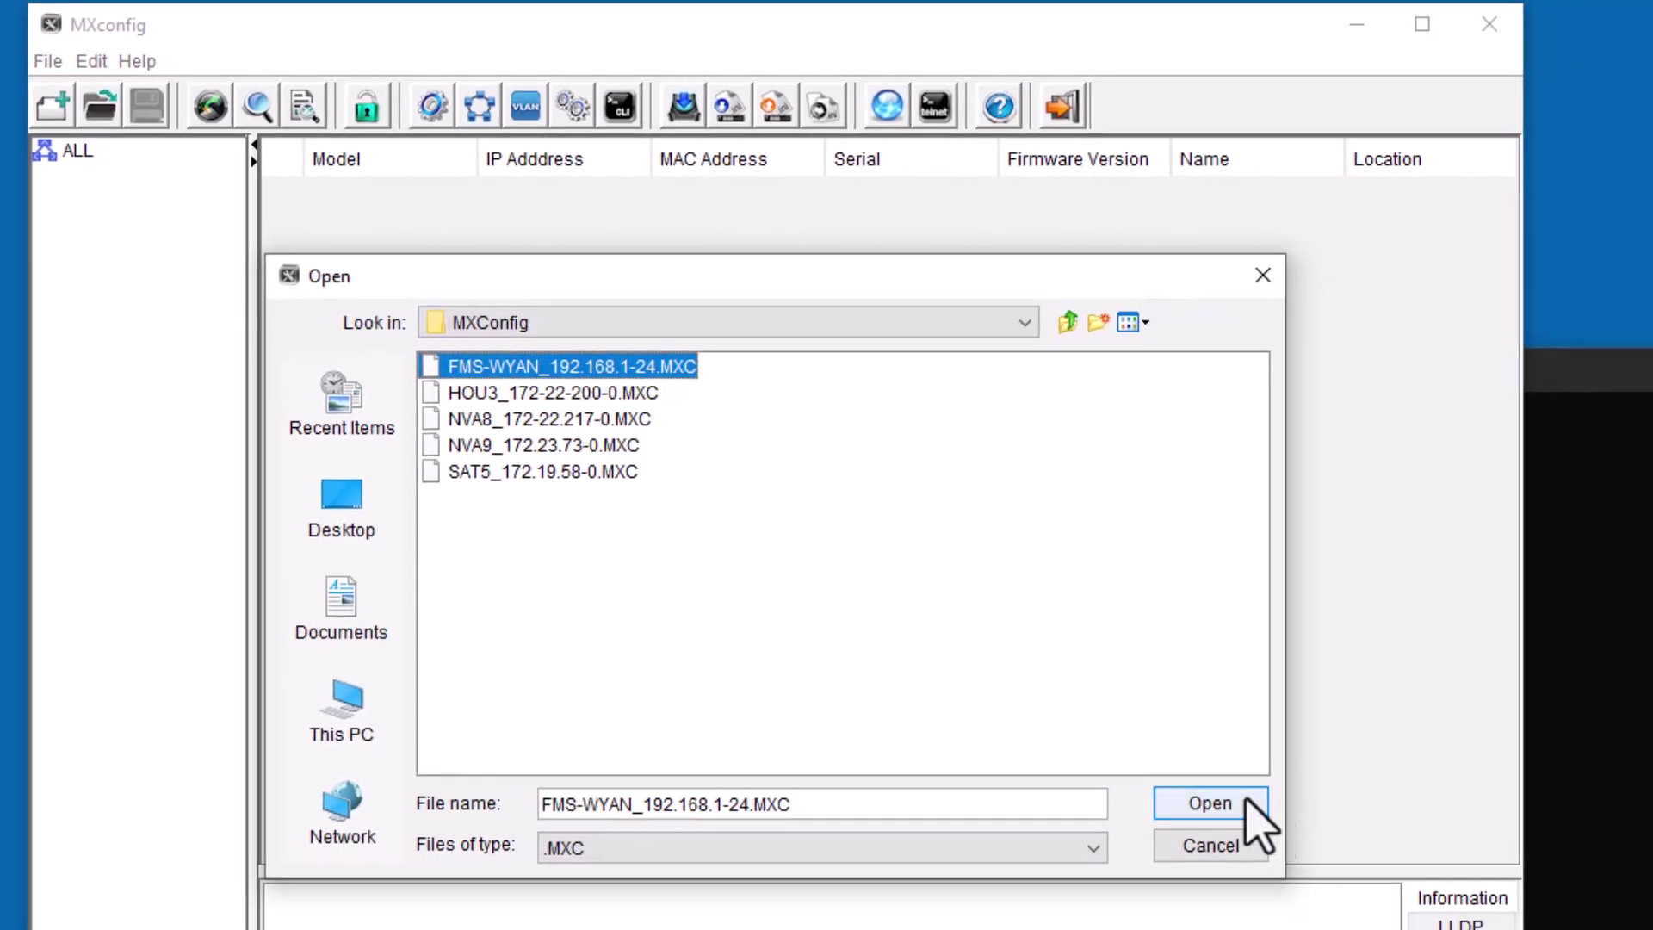
click(1246, 801)
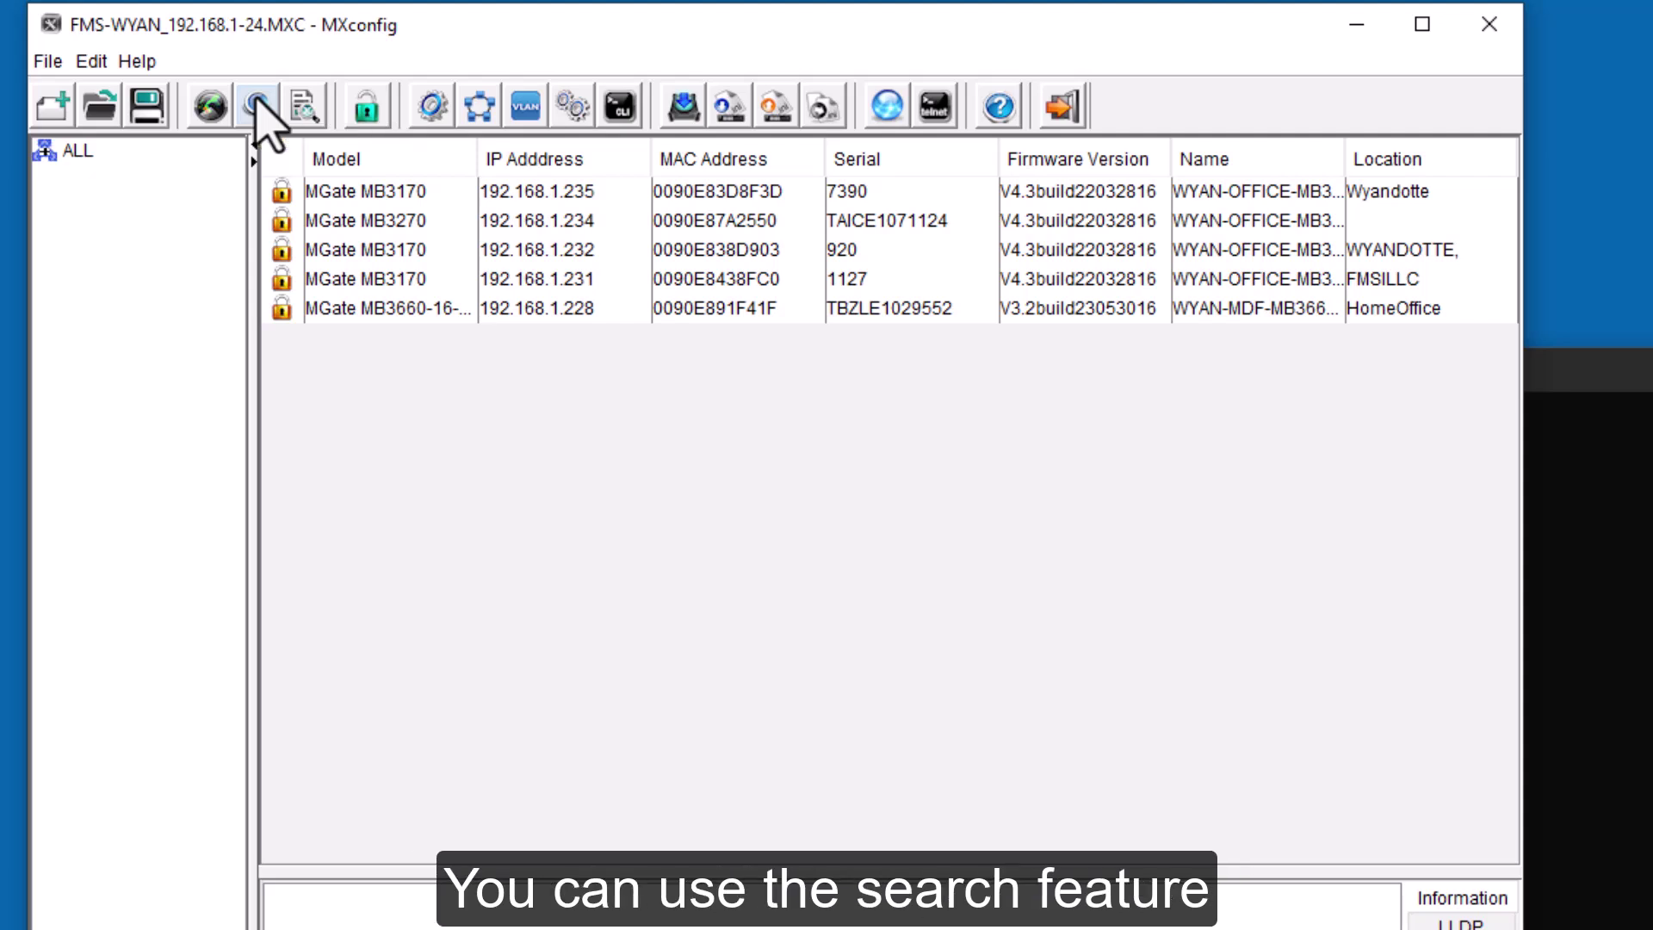
Step: Unlock the MGate MB3660 at 192.168.1.228 with the admin password, then dismiss the progress window
click(420, 310)
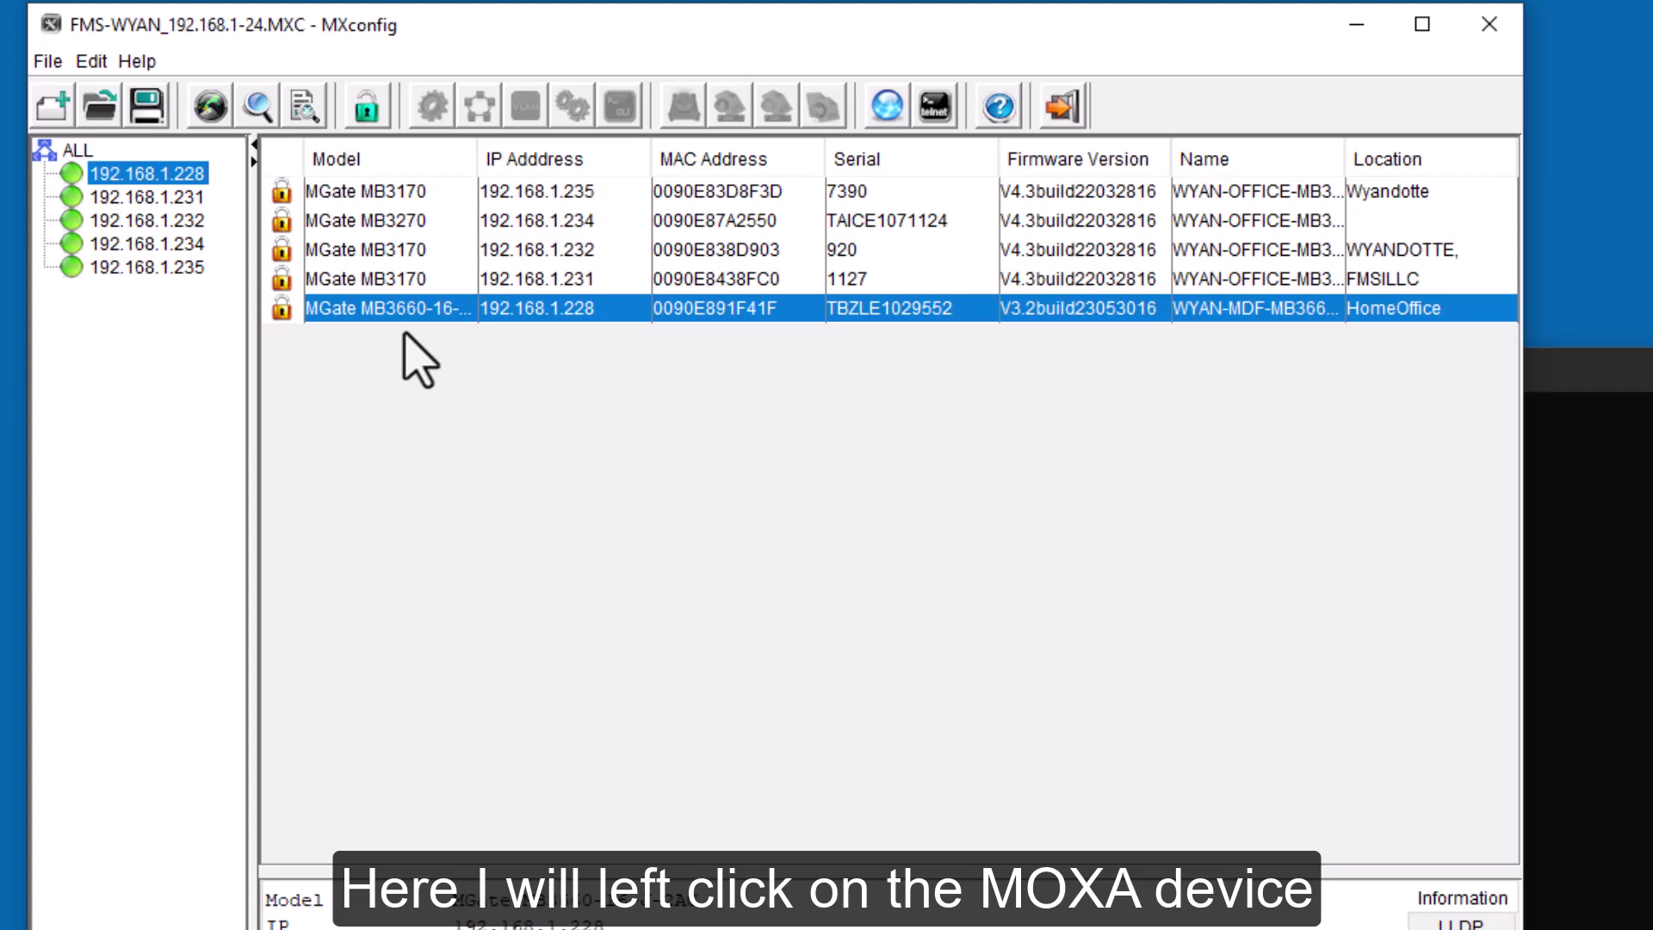
right_click(414, 306)
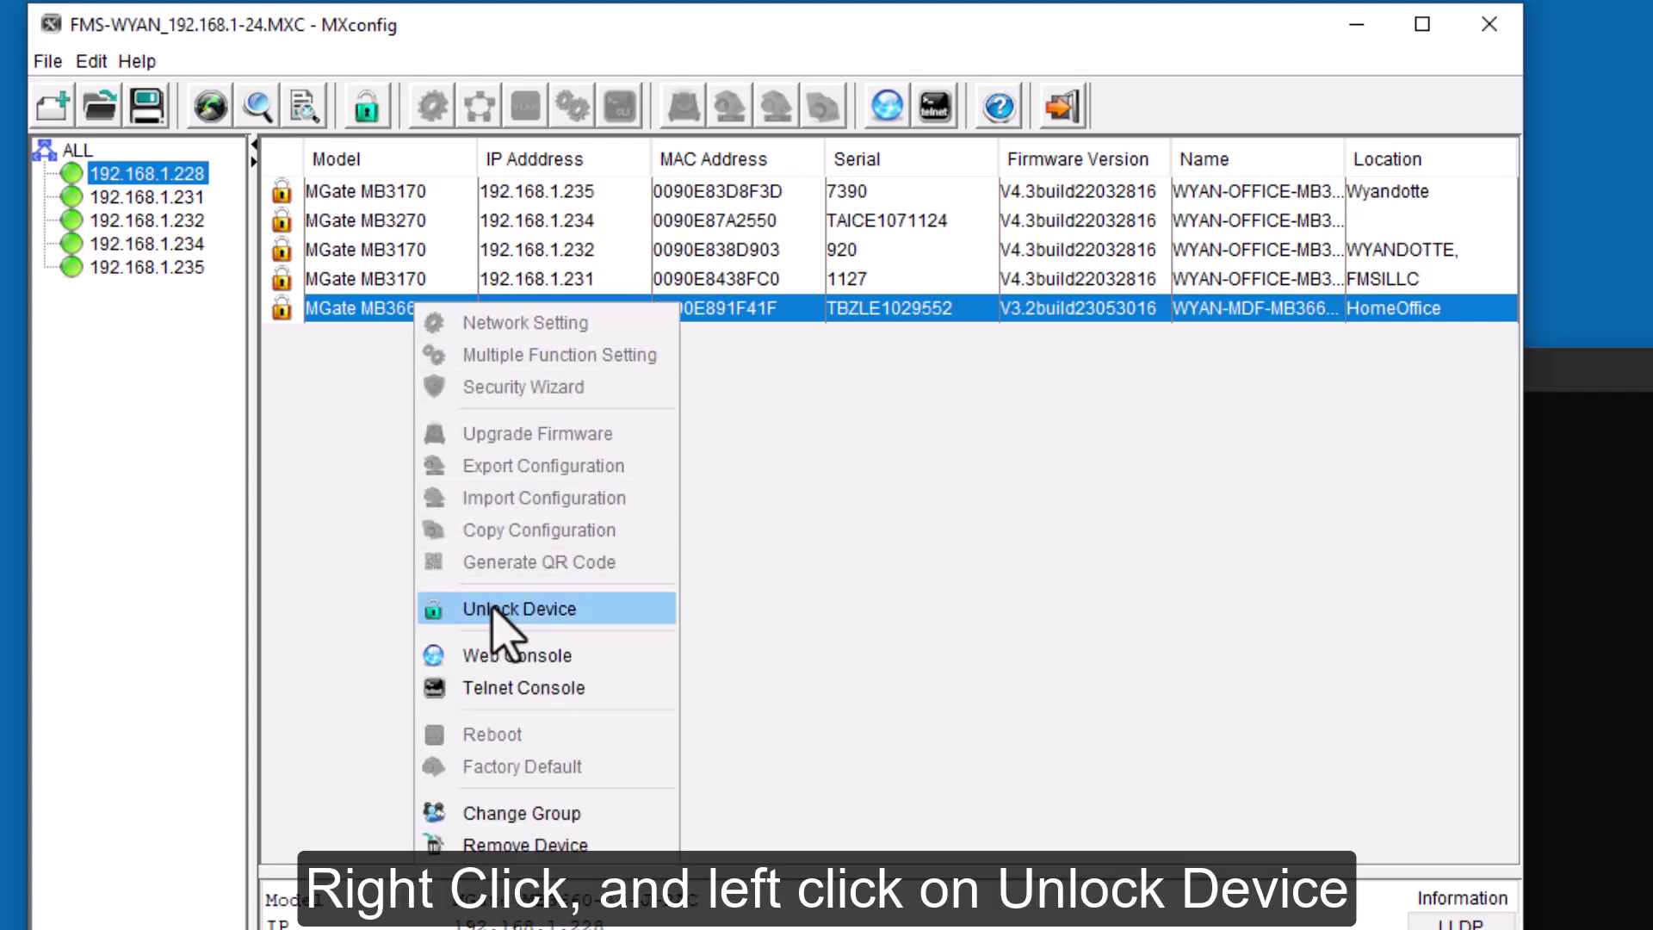
click(499, 609)
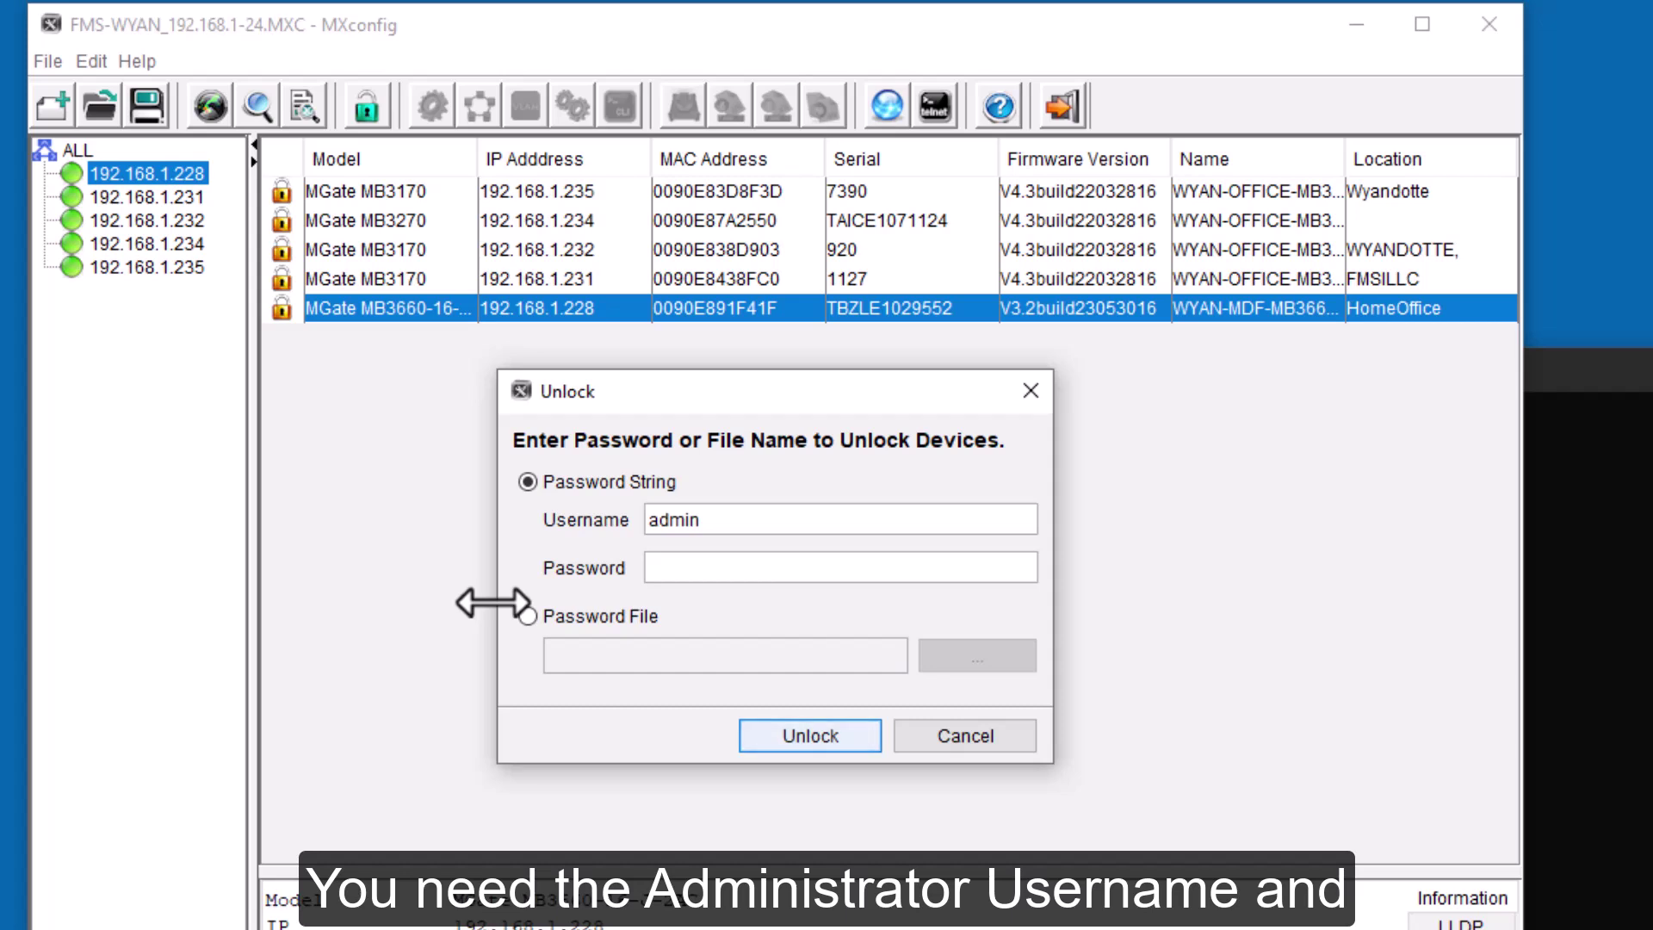
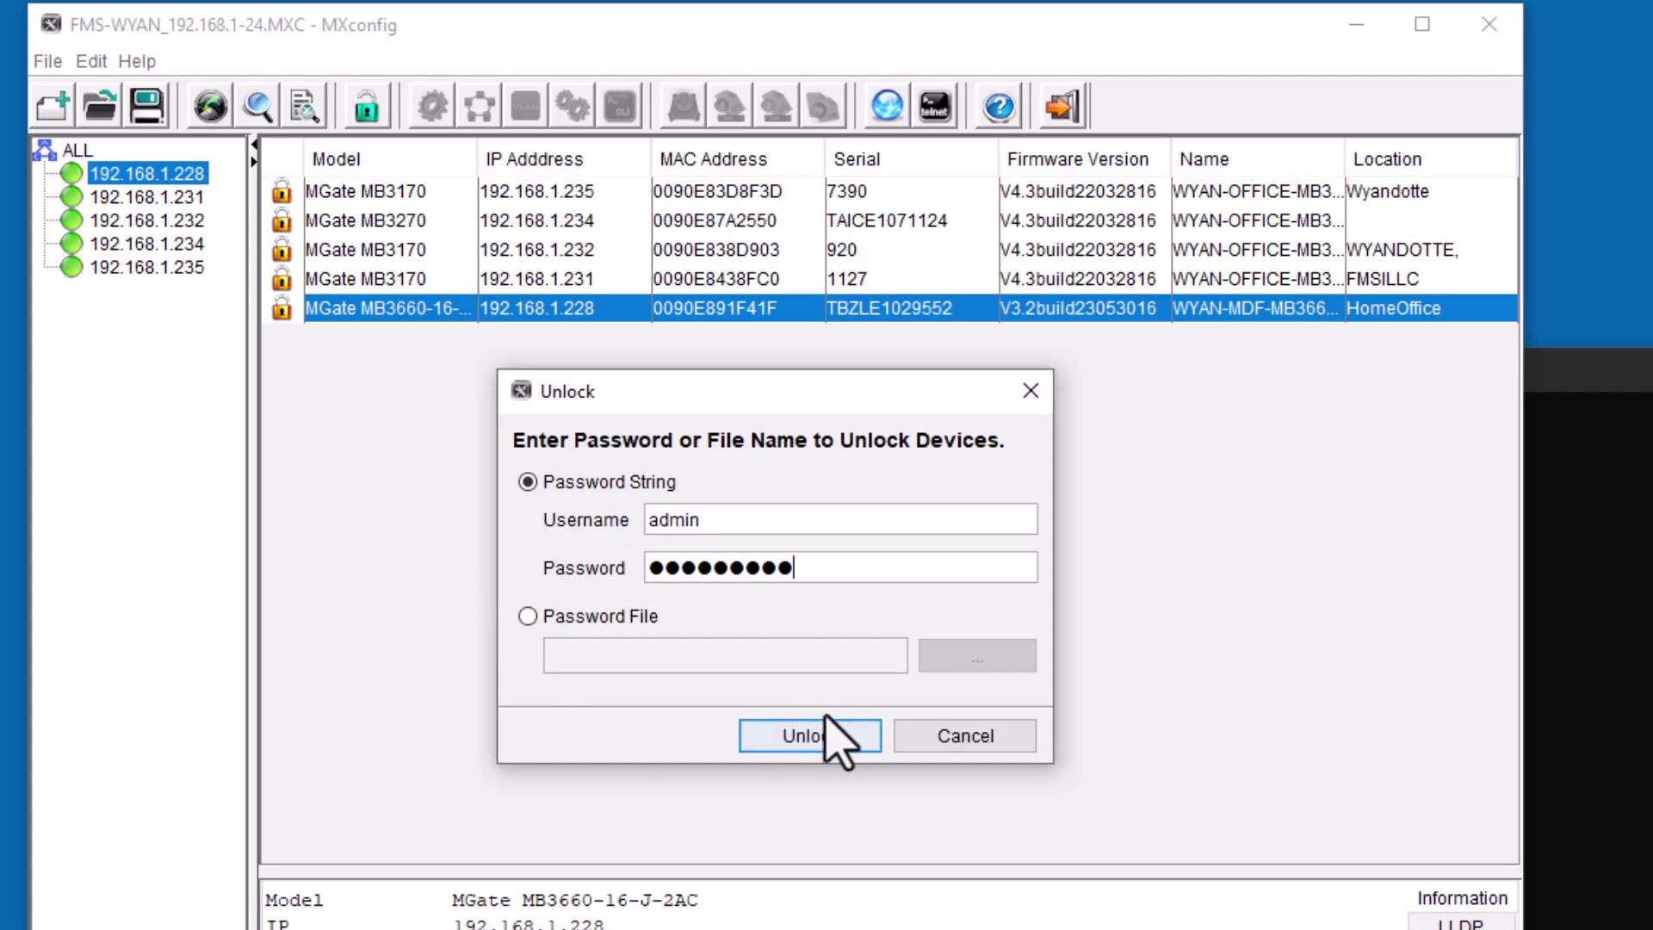
click(838, 730)
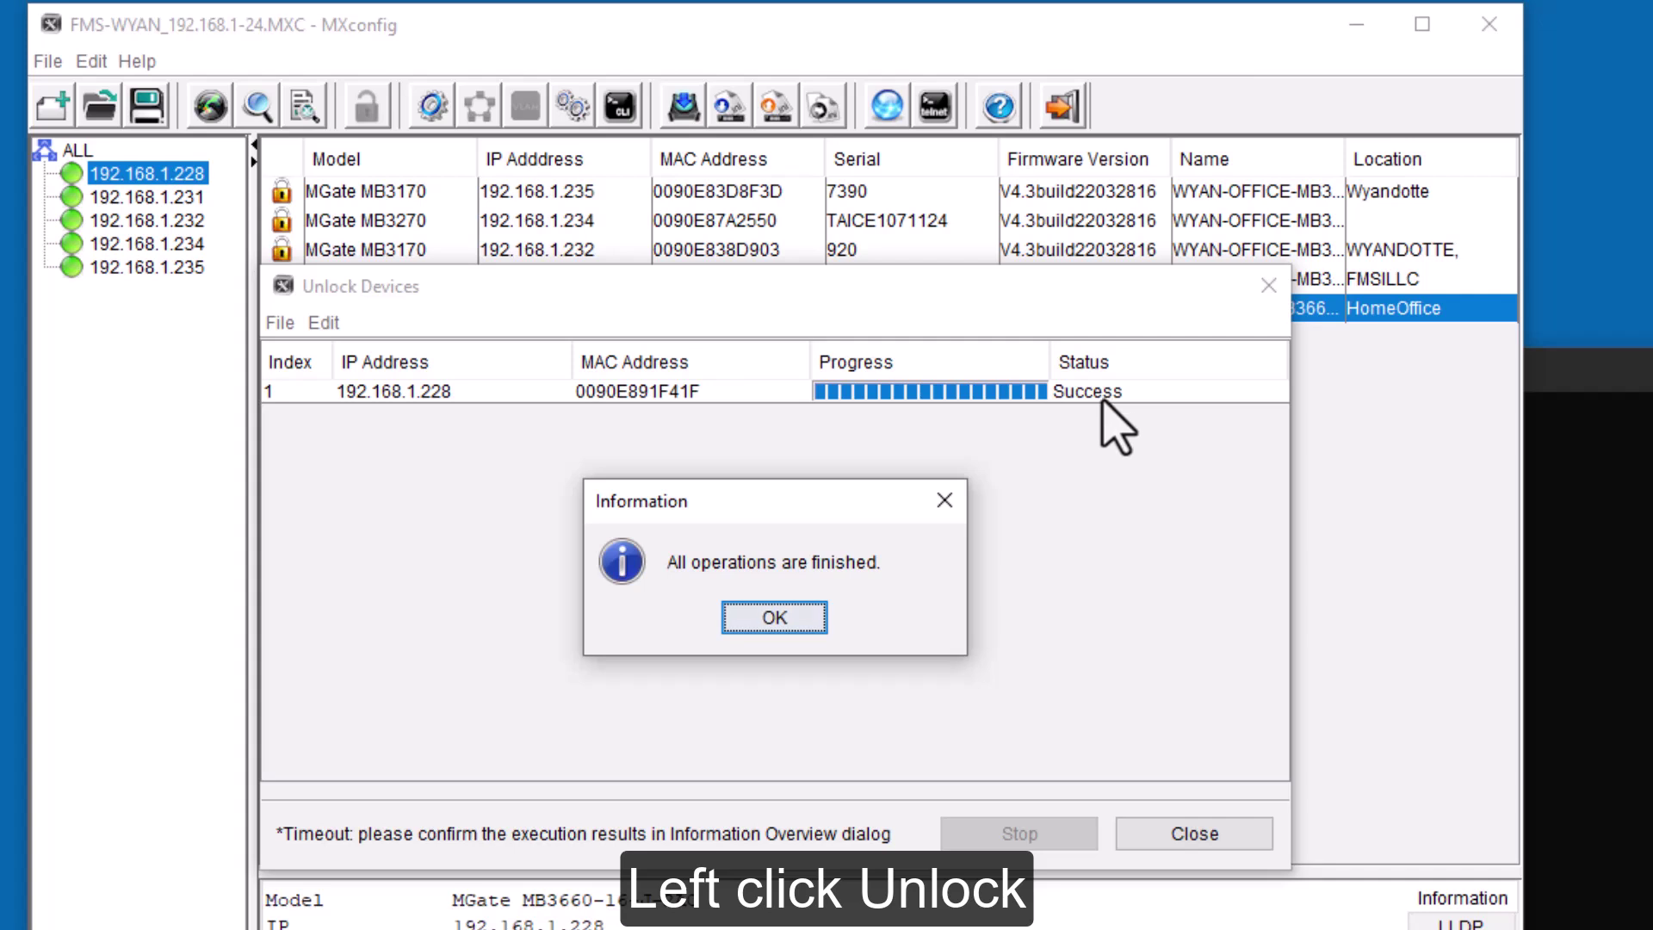
click(787, 625)
click(1228, 837)
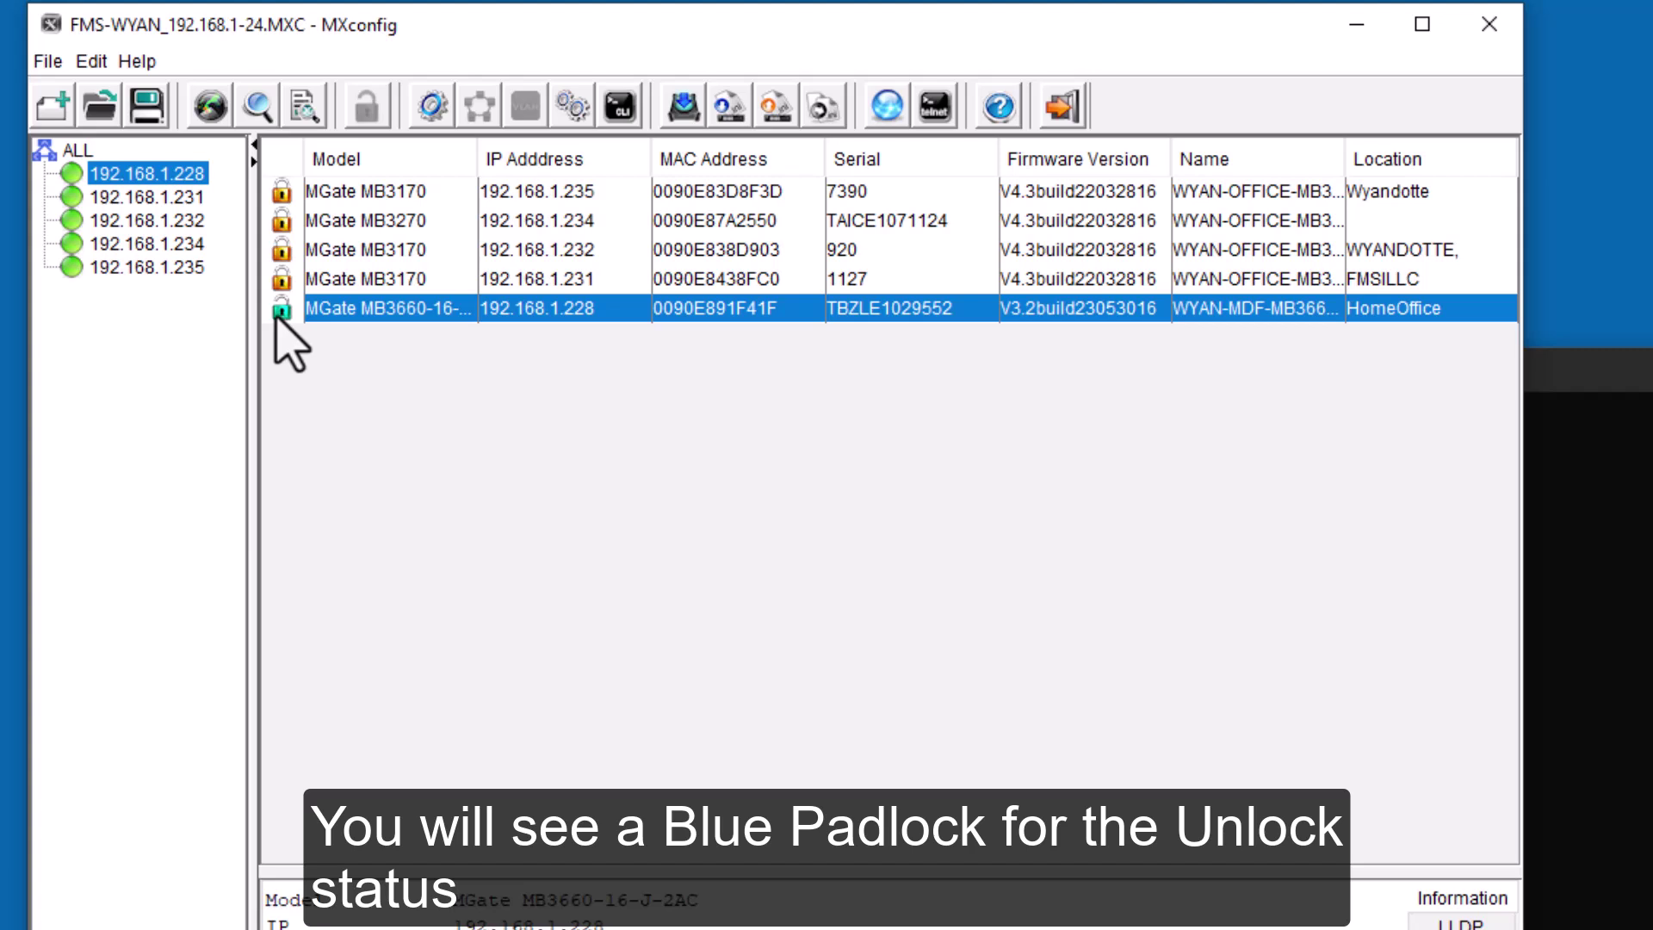
Step: In the MB3660's Multiple Function Setting, uncheck Enable Serial/Telnet under Management Interface
right_click(380, 311)
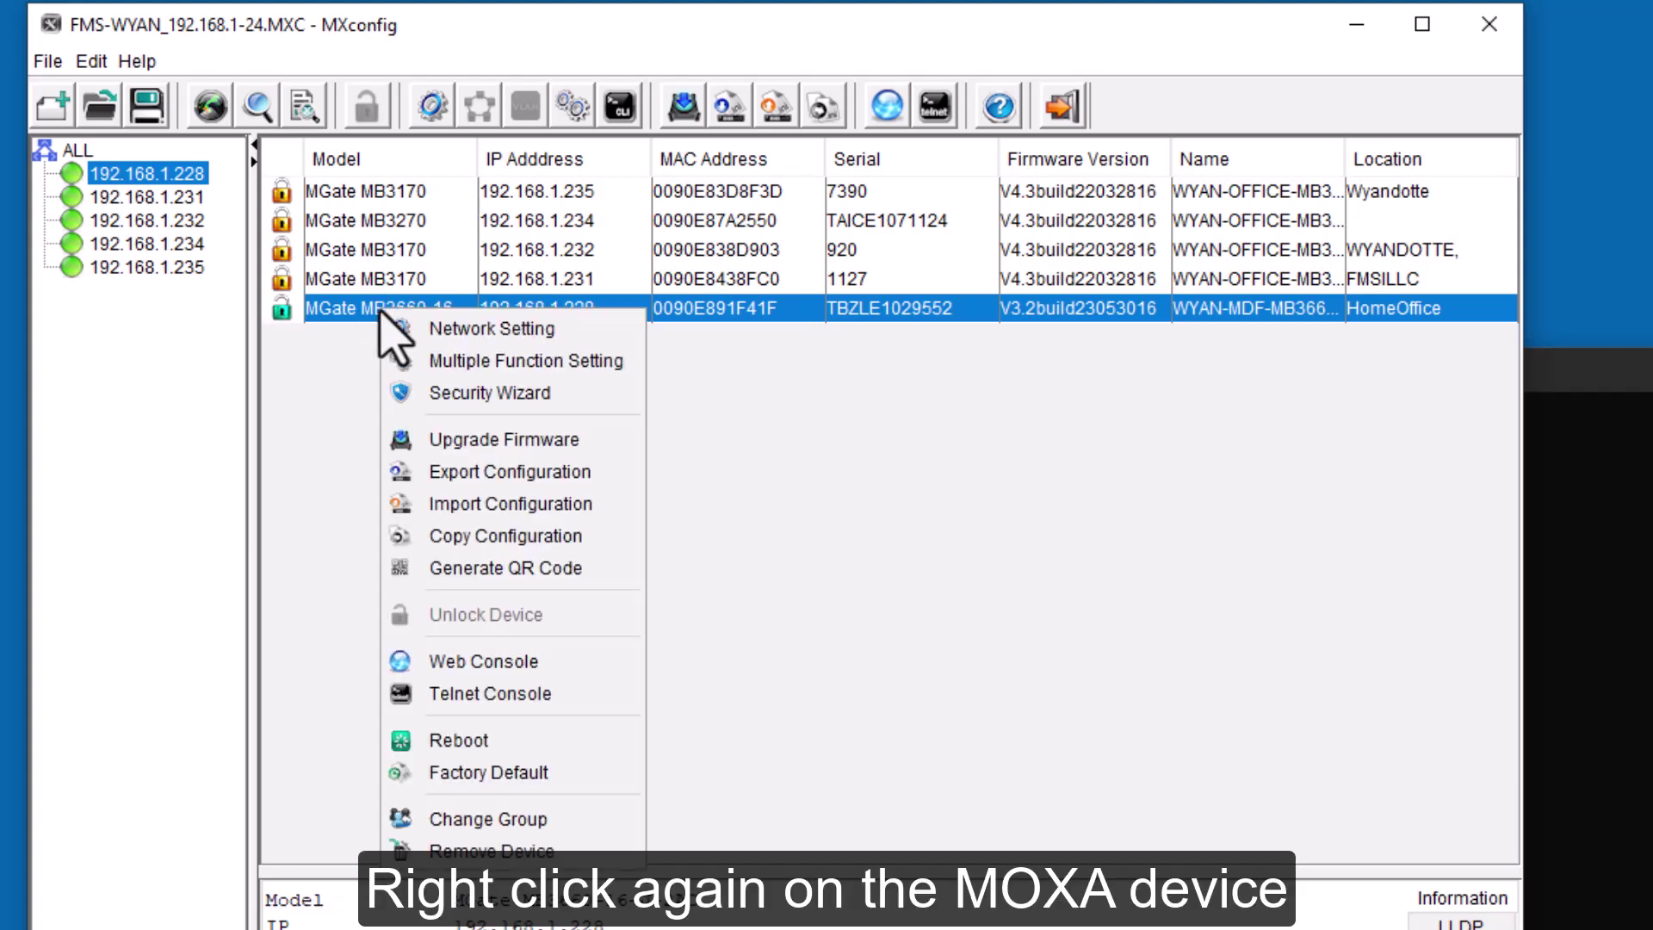
click(489, 368)
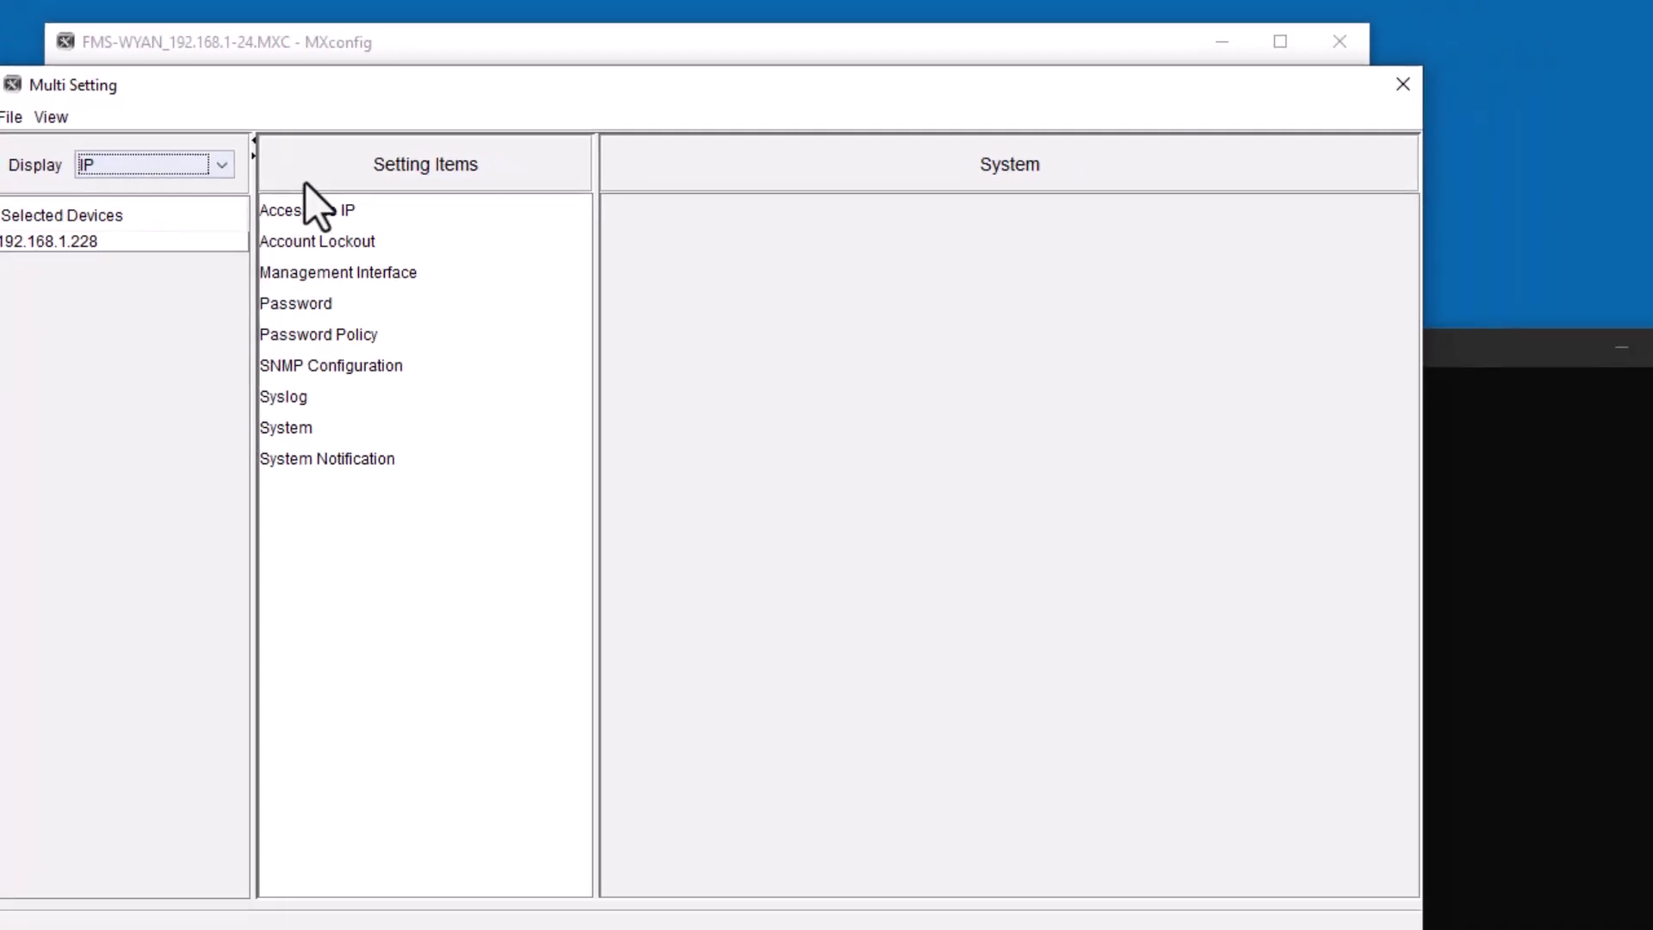
click(293, 273)
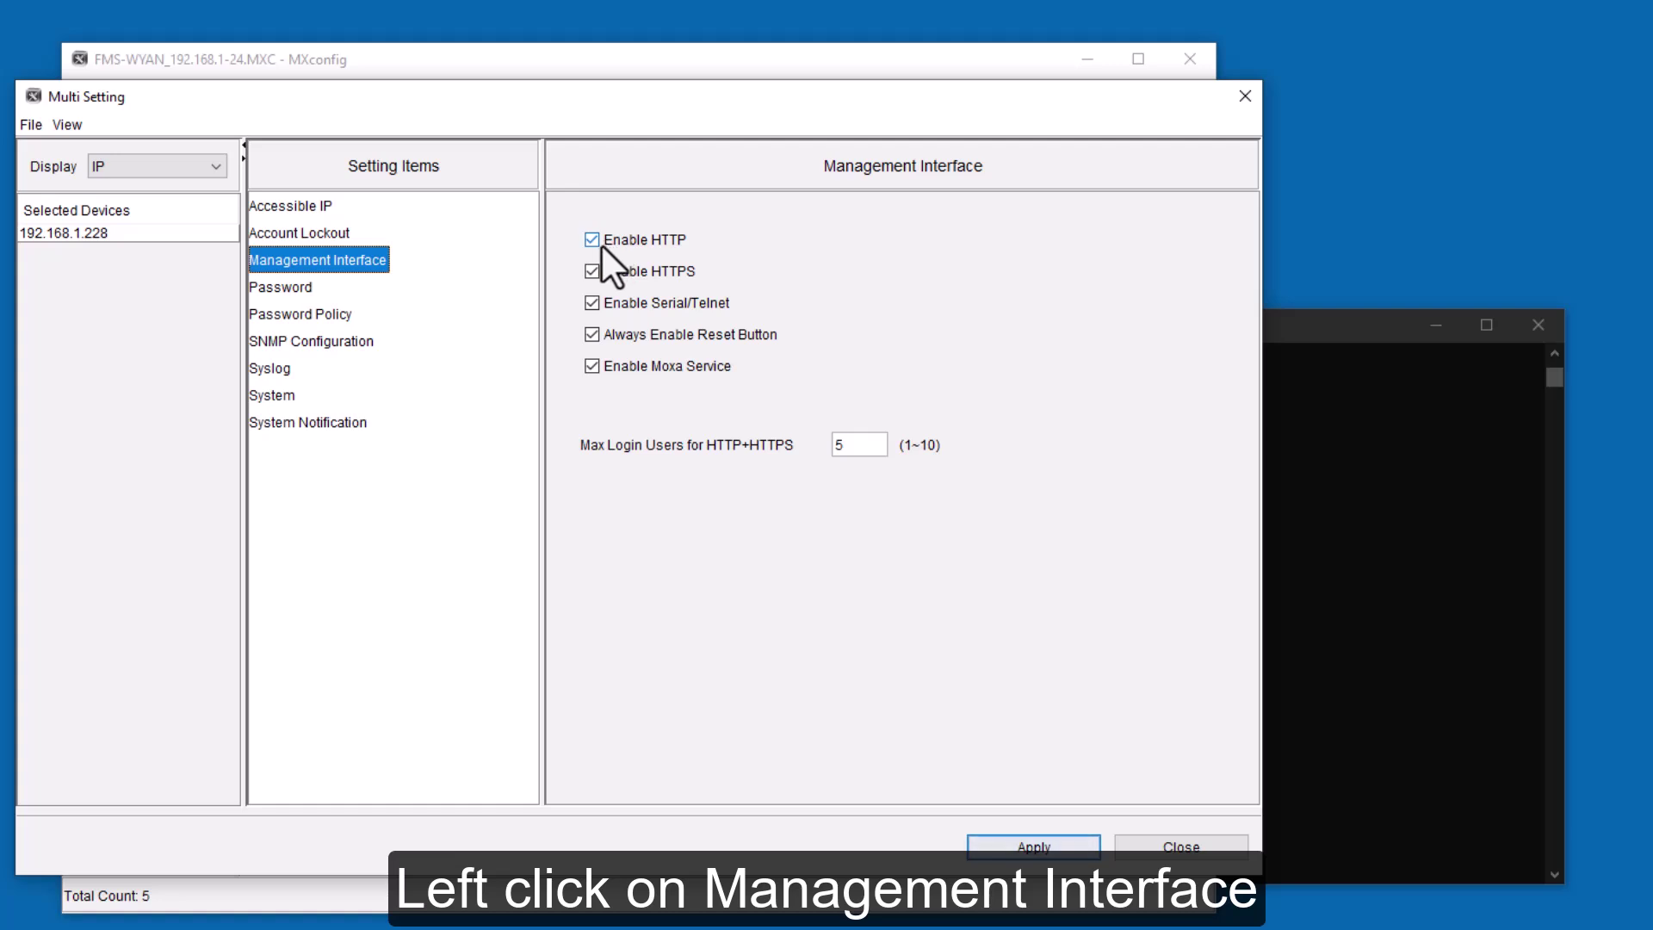
click(592, 303)
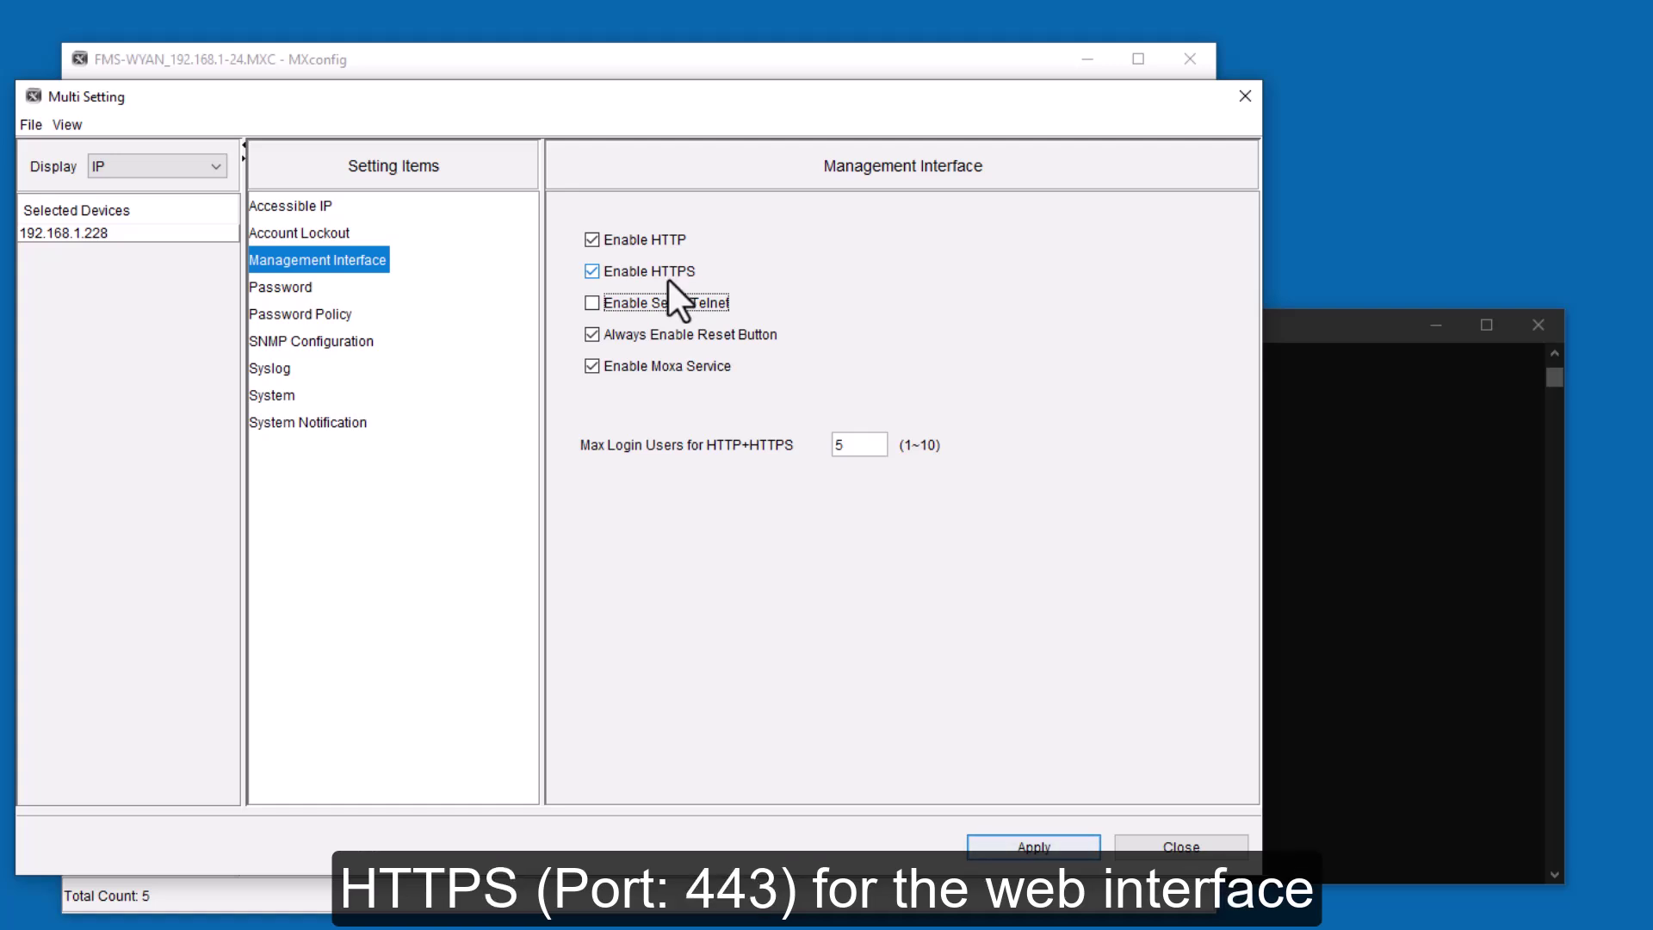
Step: Apply the Management Interface settings to 192.168.1.228 and close the windows
click(1036, 845)
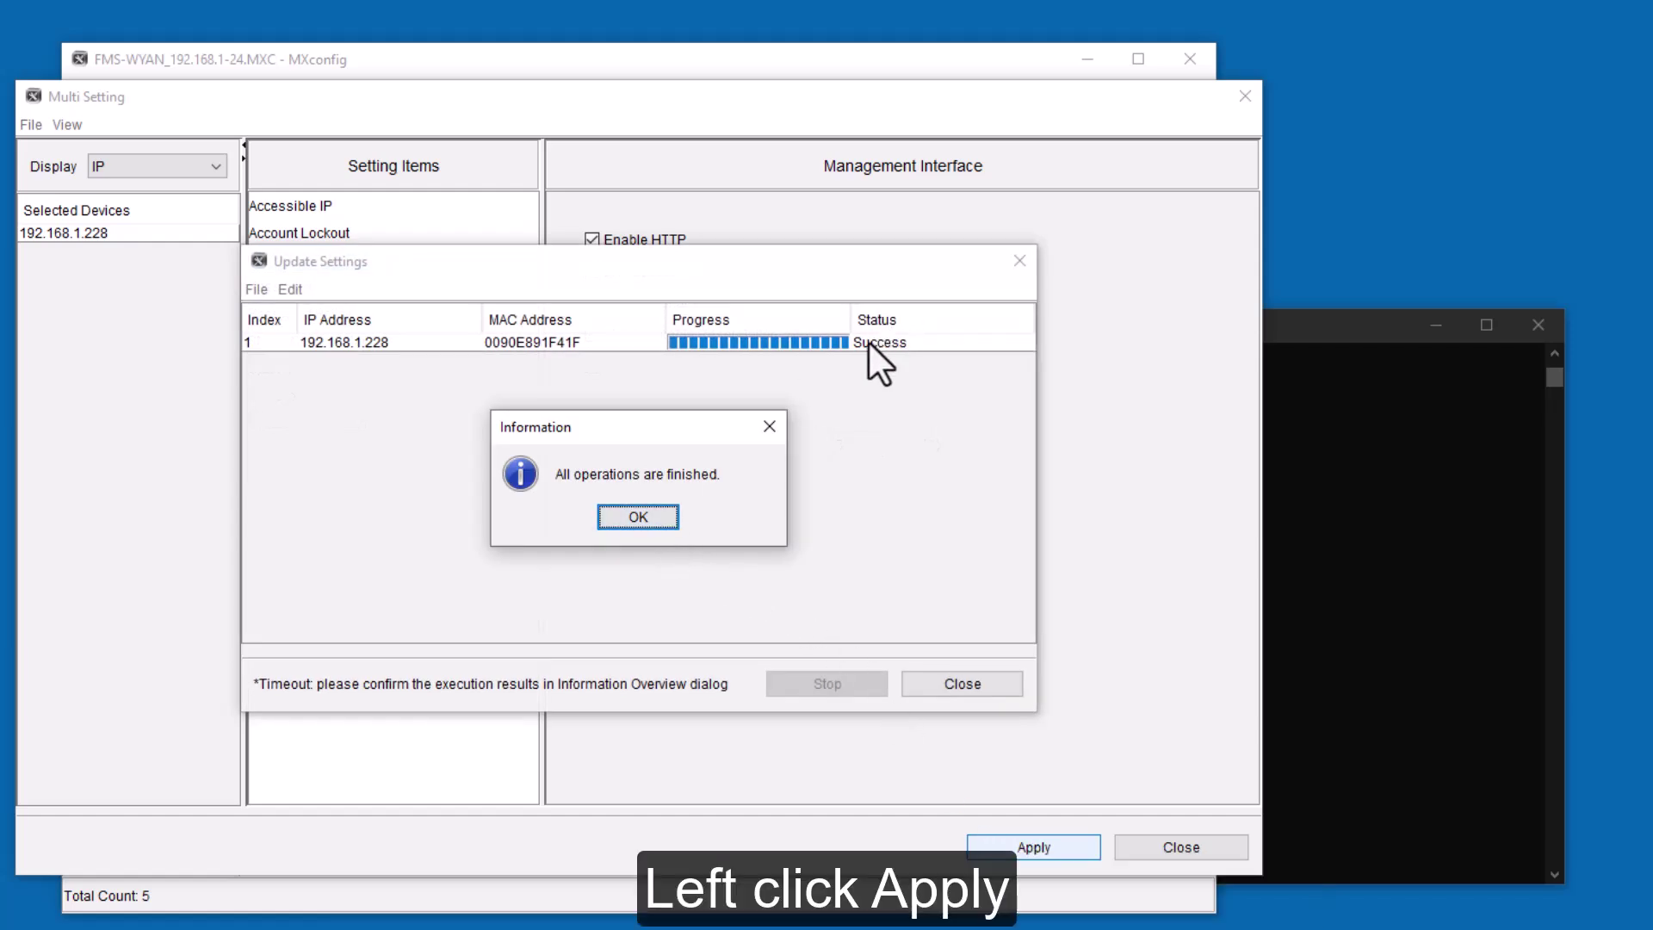
click(628, 524)
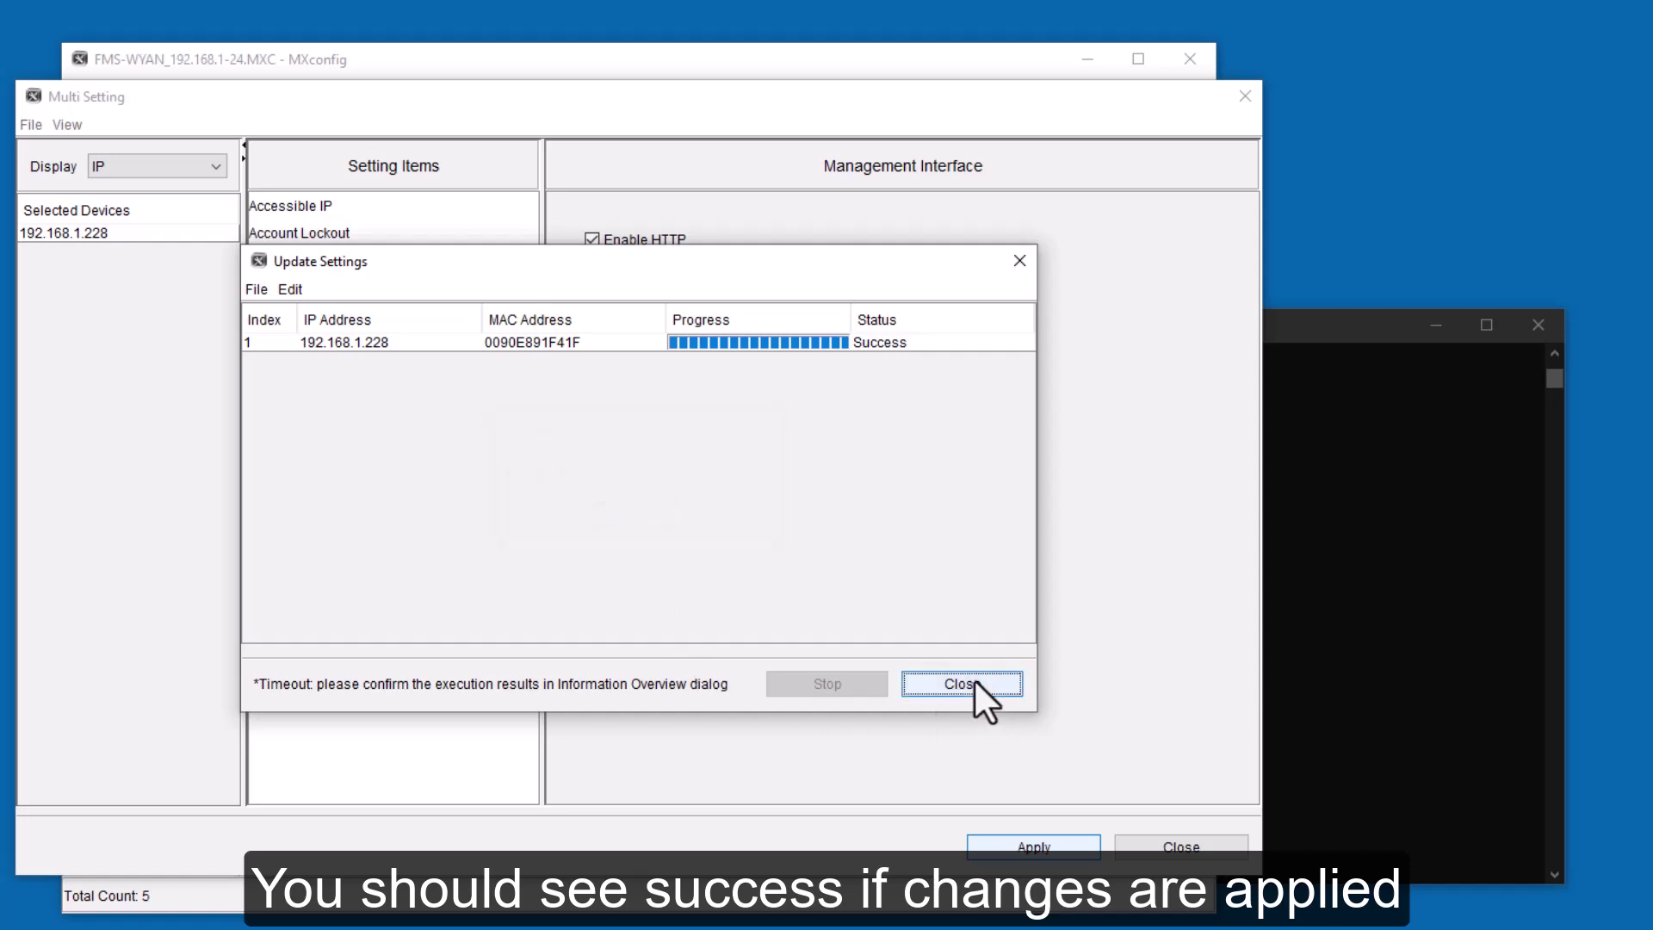
click(973, 681)
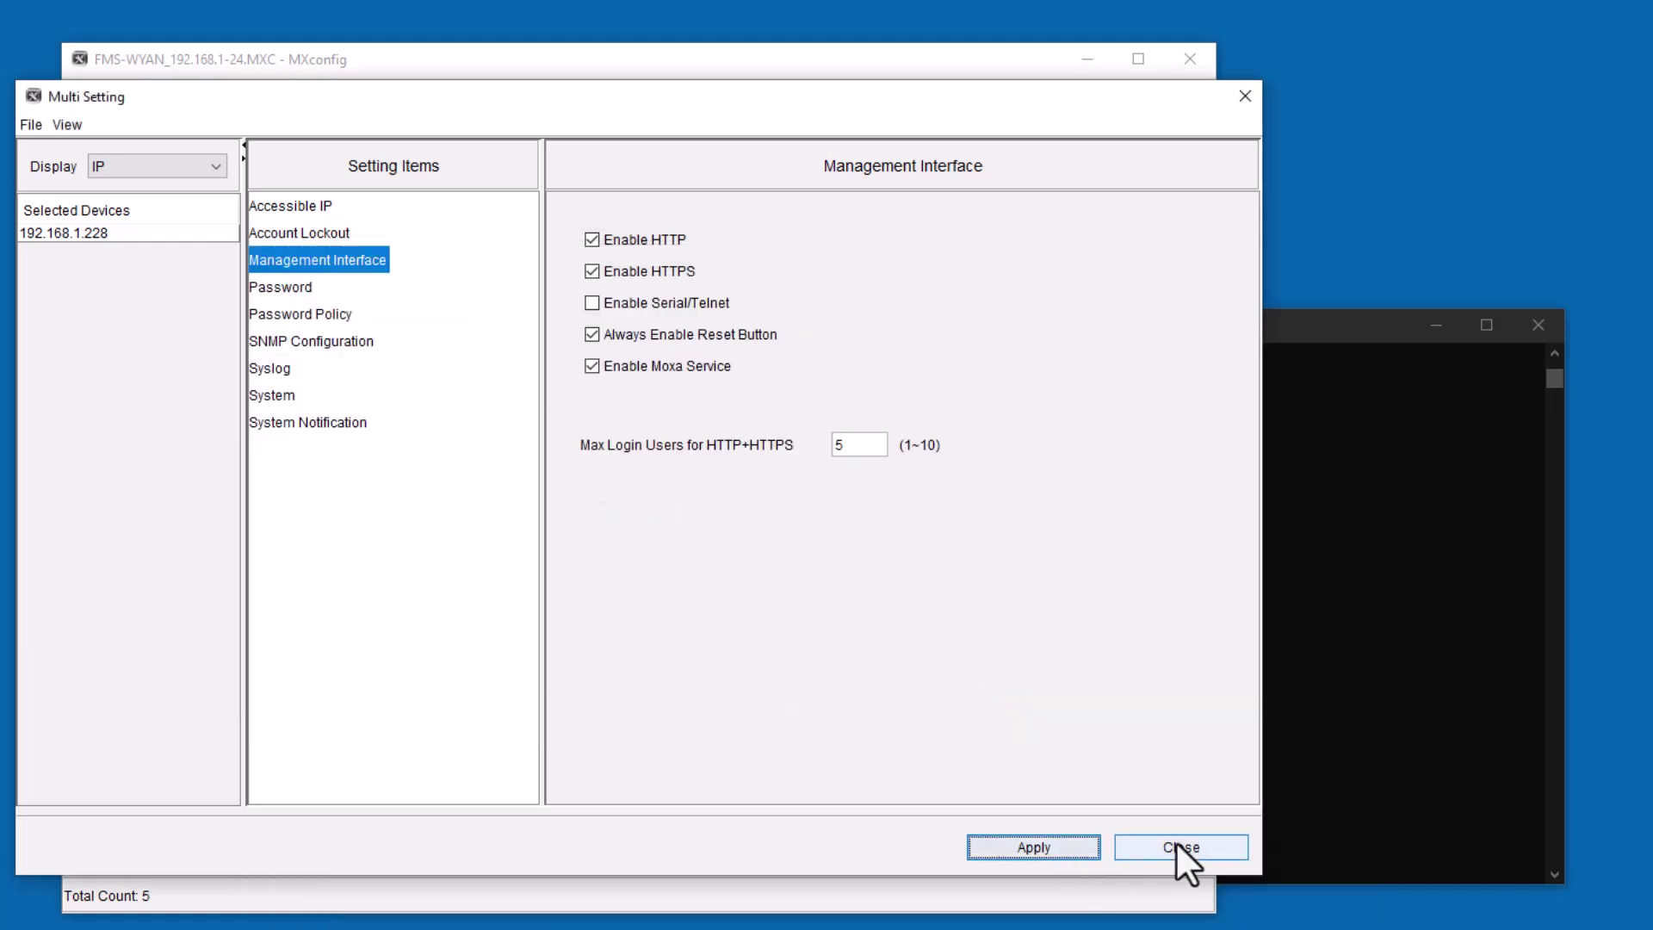
click(1175, 841)
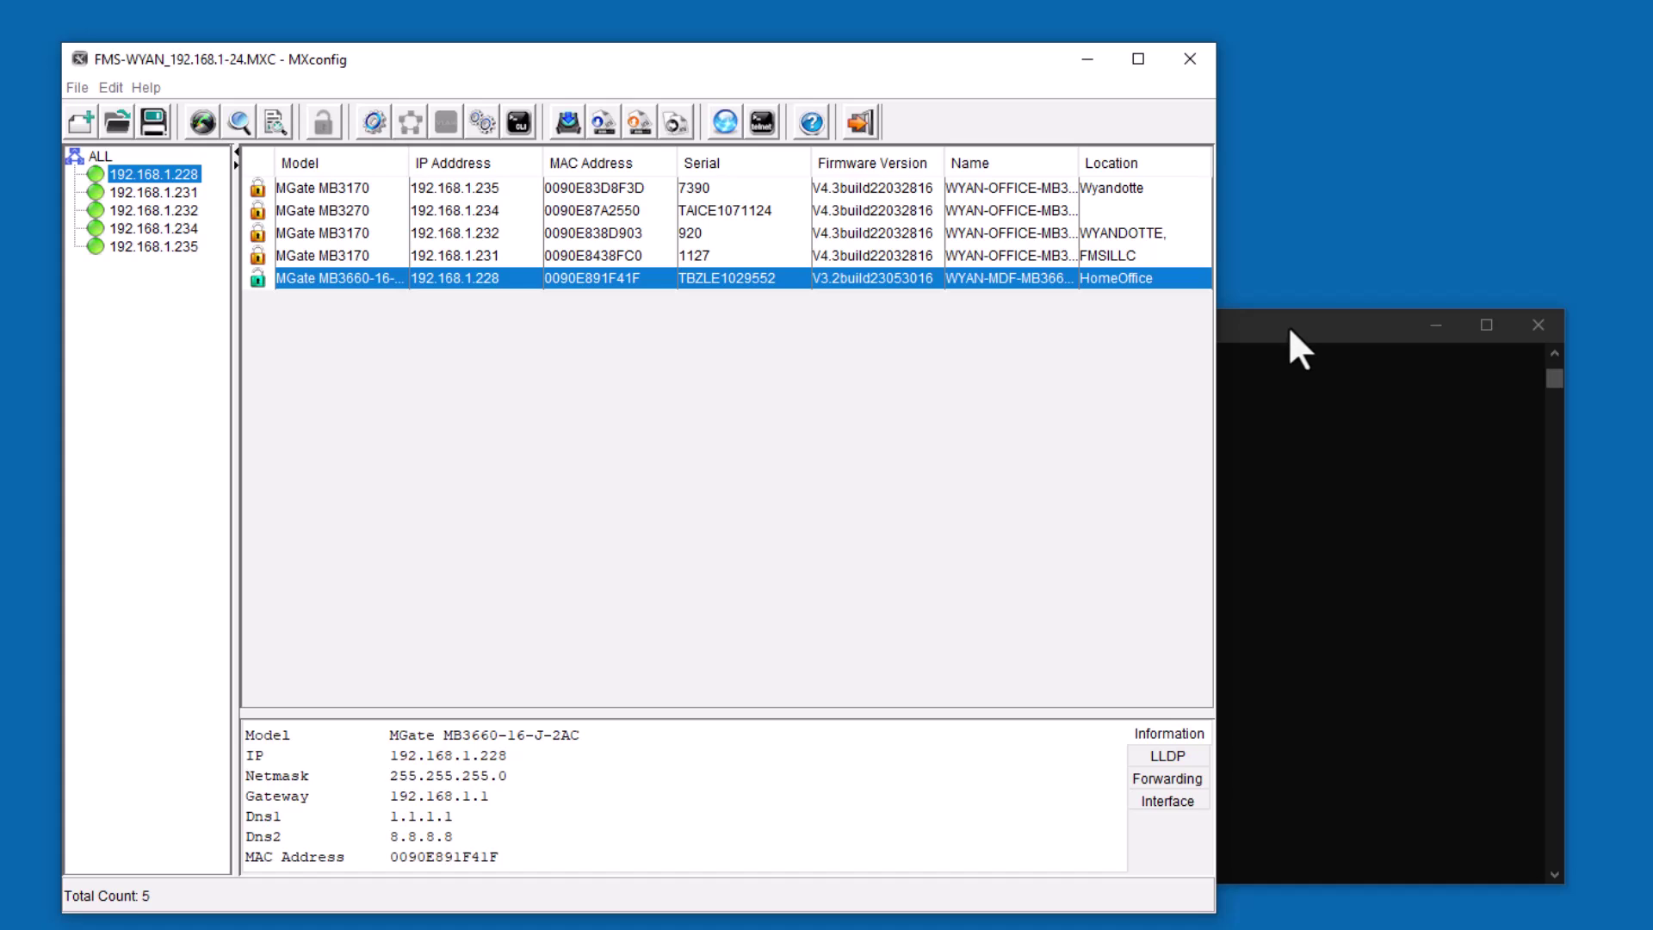
Step: Check the Command Prompt ping to 192.168.1.228 for replies
click(1290, 331)
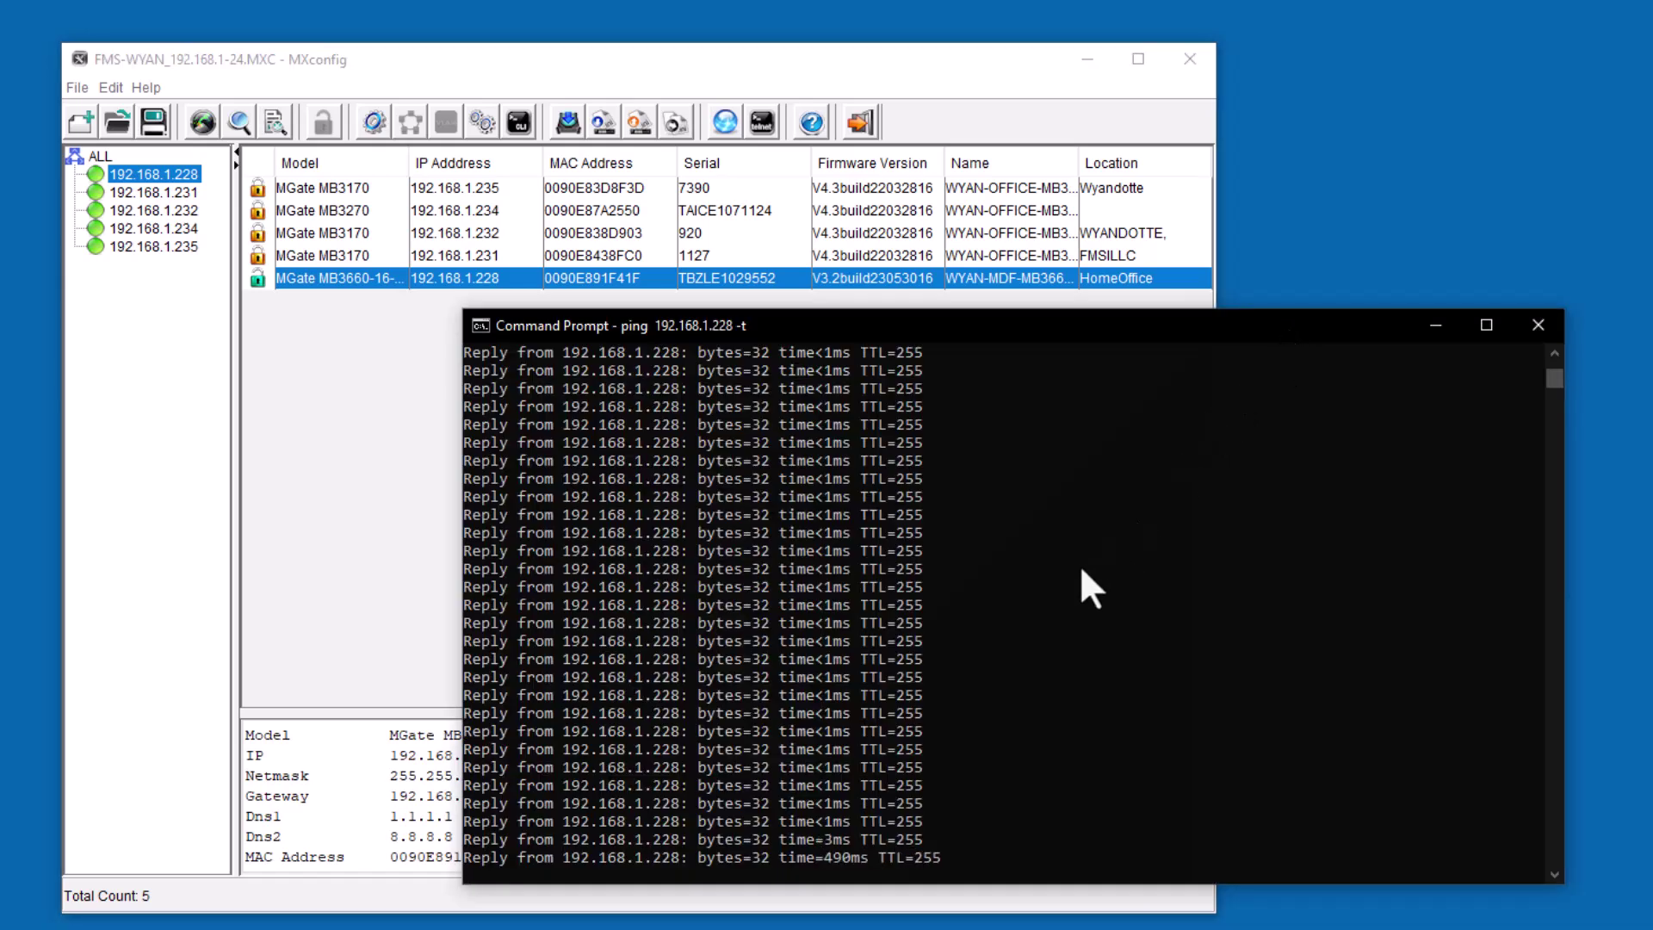